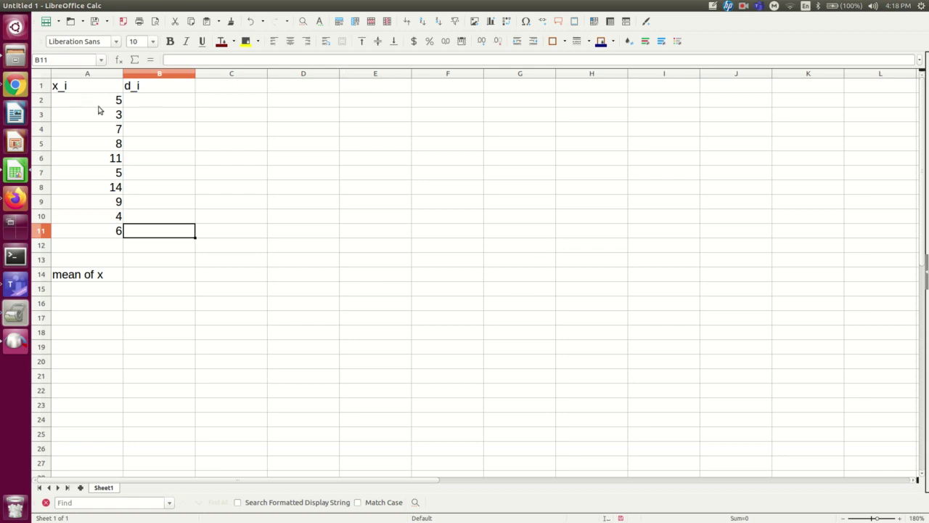
Review the ten x_i values in A2:A11 and the x_i header in A1.
{"action": "left_click_drag", "start_coordinate": [98, 107], "coordinate": [97, 232]}
{"action": "left_click", "coordinate": [95, 163]}
{"action": "left_click", "coordinate": [100, 186]}
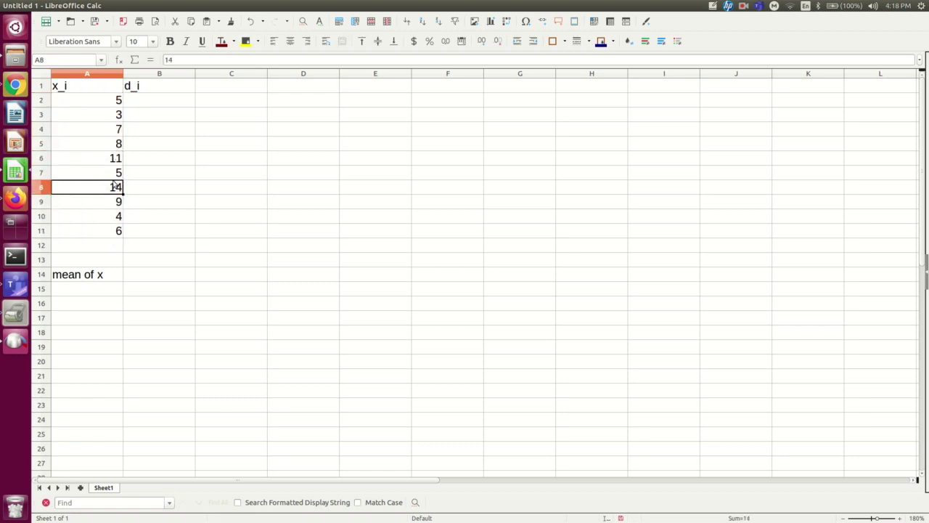
{"action": "left_click_drag", "start_coordinate": [91, 105], "coordinate": [96, 237]}
{"action": "left_click", "coordinate": [86, 85]}
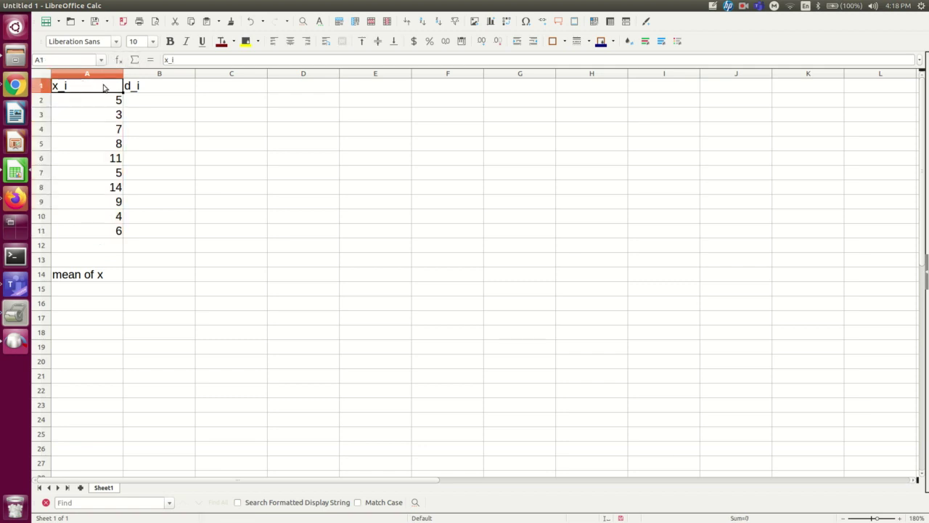
Bold the x_i and d_i headers in A1:B1 and the 'mean of x' label in A14.
{"action": "left_click_drag", "start_coordinate": [120, 88], "coordinate": [146, 89]}
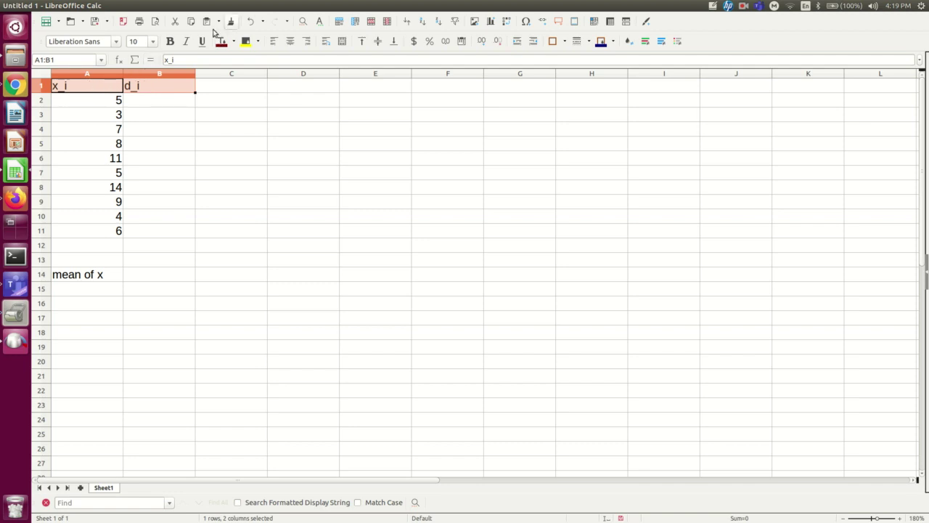
{"action": "left_click", "coordinate": [169, 42]}
{"action": "left_click", "coordinate": [93, 278]}
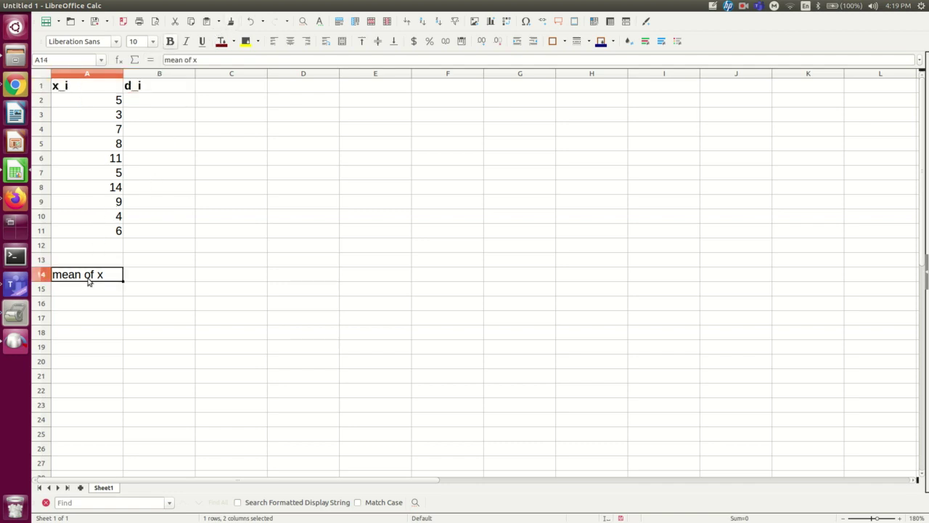
{"action": "left_click", "coordinate": [170, 41]}
Select cell A15, just below the 'mean of x' label.
{"action": "left_click", "coordinate": [144, 306]}
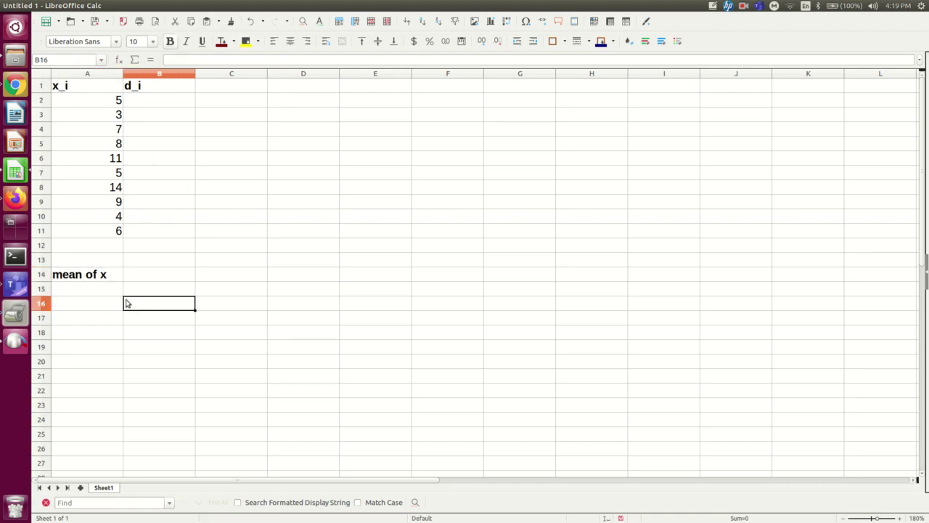
{"action": "left_click", "coordinate": [88, 290]}
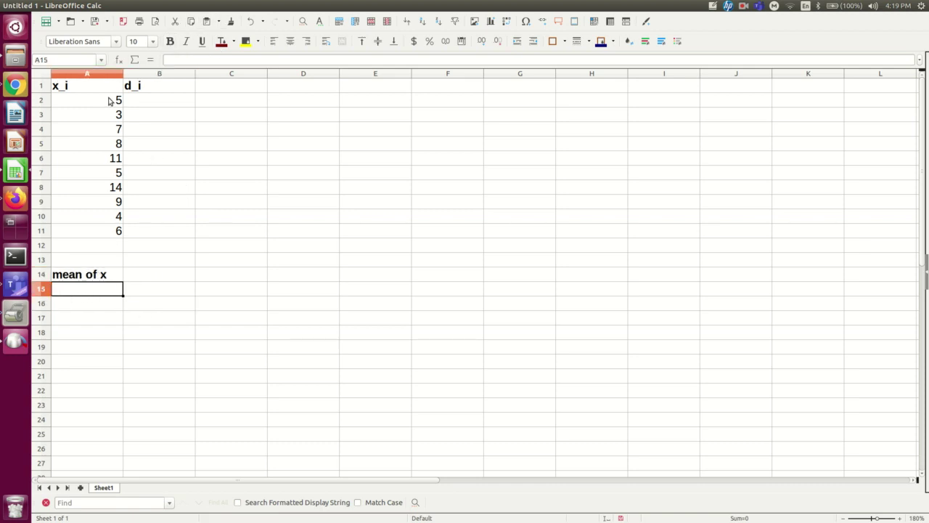
{"action": "left_click_drag", "start_coordinate": [109, 101], "coordinate": [106, 236]}
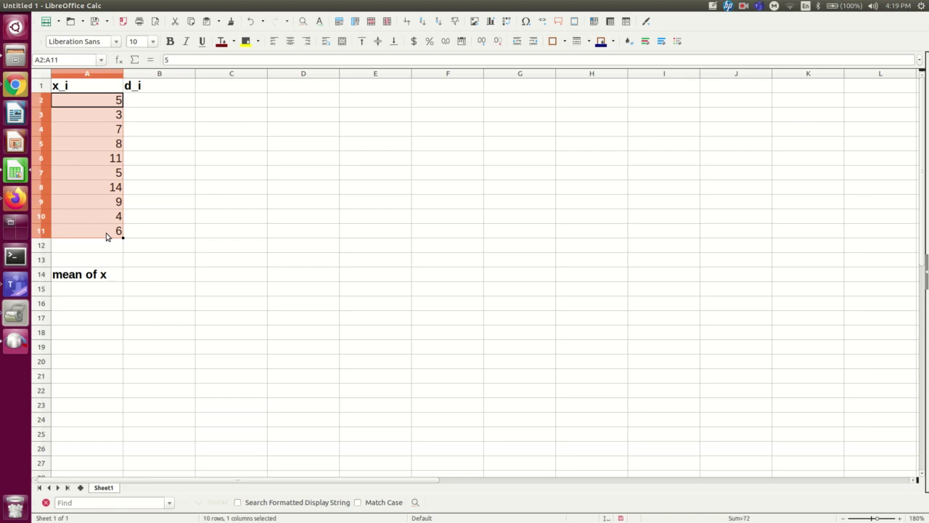
{"action": "left_click", "coordinate": [93, 289]}
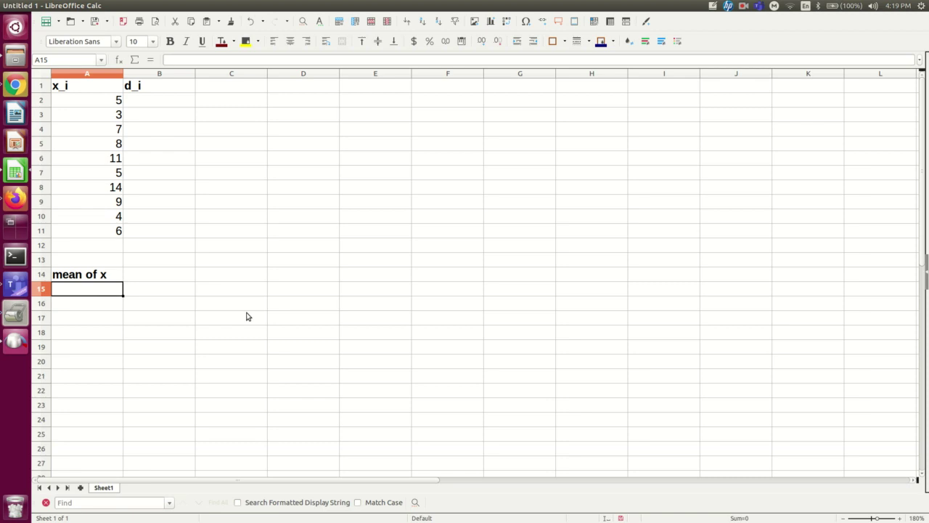
Enter =average(A2:A11) in A15, giving a mean of 7.2.
{"action": "type", "text": "=a"}
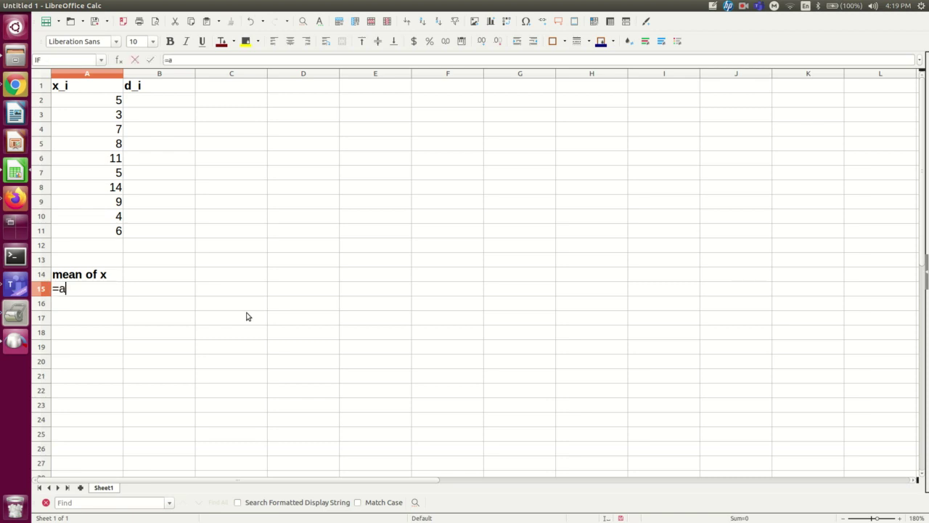
{"action": "type", "text": "verage("}
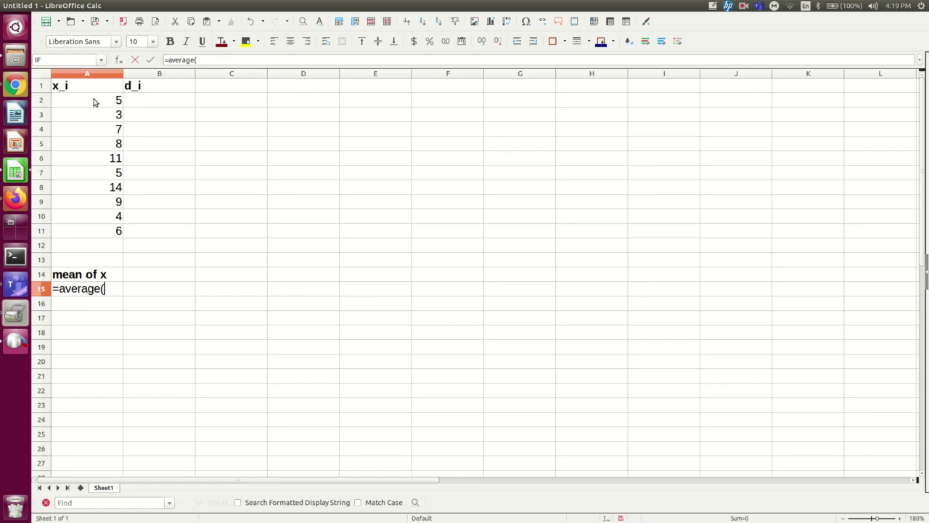
{"action": "left_click_drag", "start_coordinate": [70, 99], "coordinate": [65, 231]}
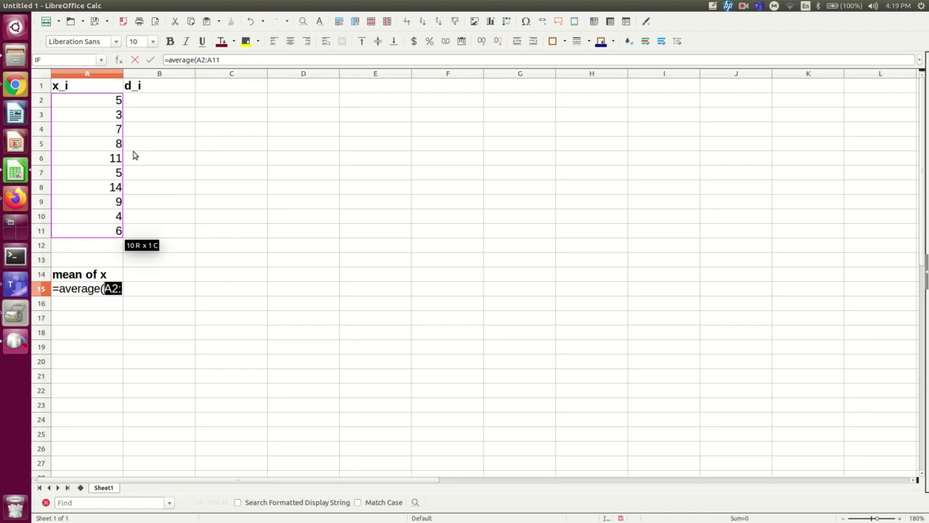
{"action": "left_click", "coordinate": [238, 60]}
{"action": "type", "text": ")"}
{"action": "key", "text": "Return"}
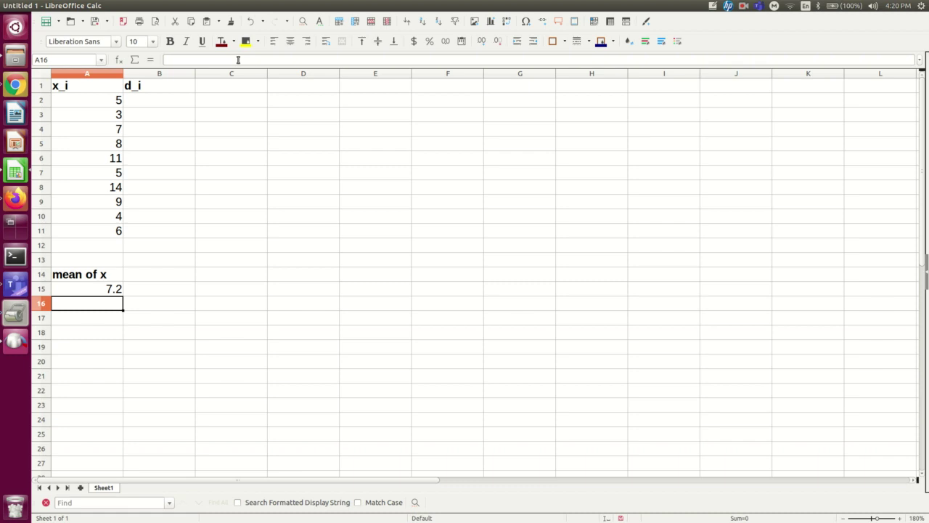
Enter =sum(A2:A11)/10 in A16, which also gives 7.2.
{"action": "type", "text": "="}
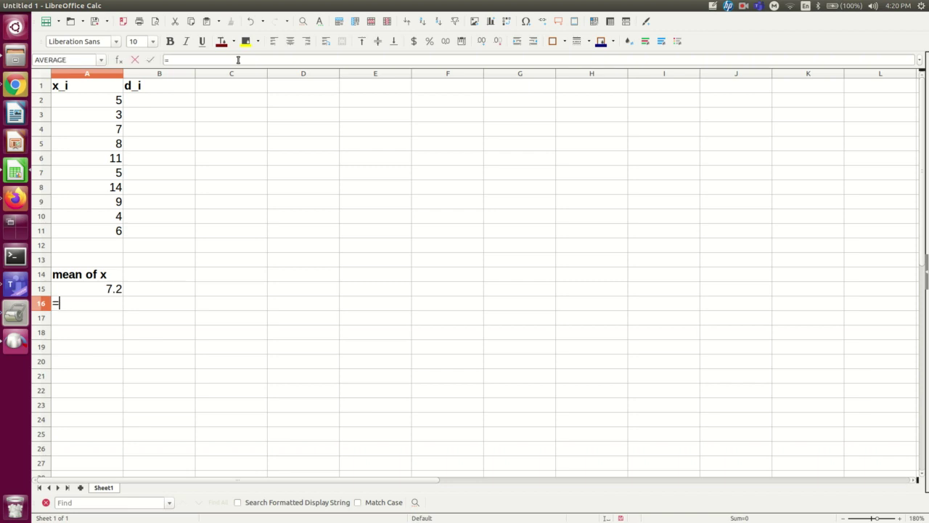
{"action": "type", "text": "sum("}
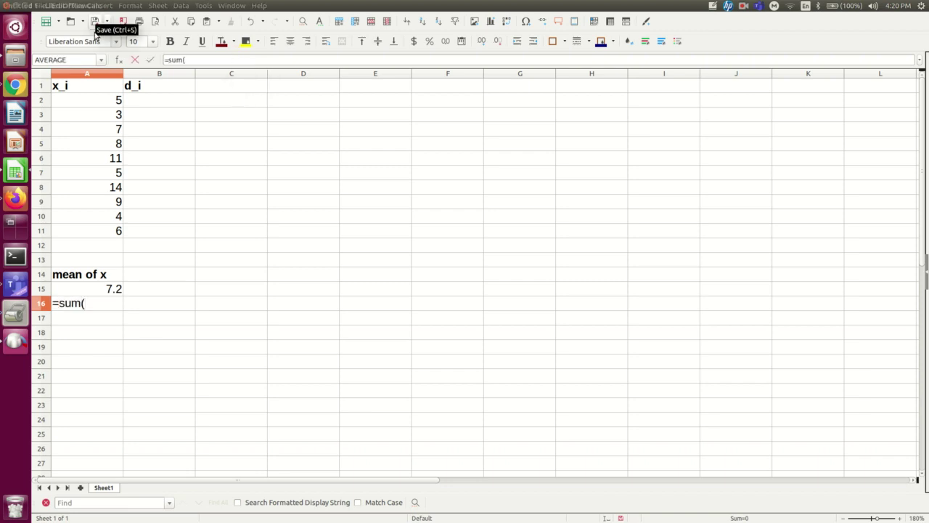
{"action": "left_click_drag", "start_coordinate": [114, 100], "coordinate": [114, 231]}
{"action": "type", "text": ")/"}
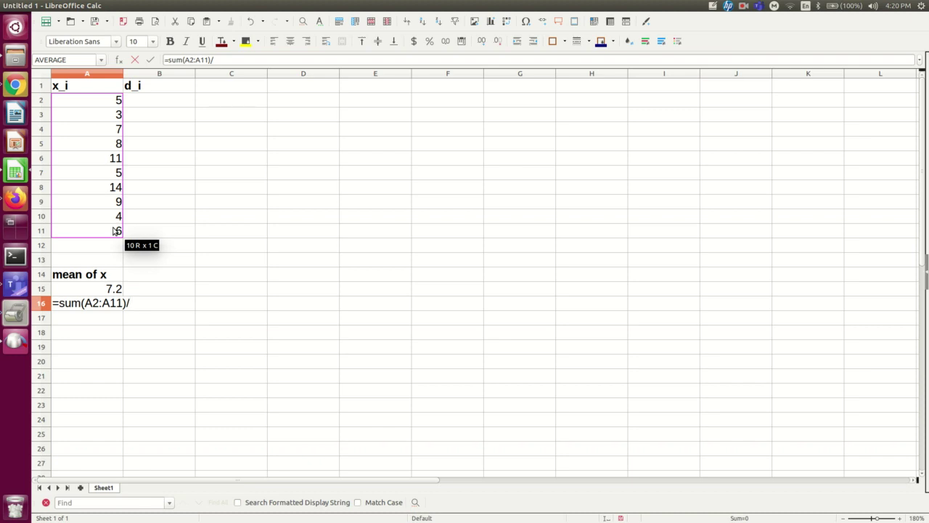
{"action": "type", "text": "10"}
{"action": "key", "text": "Return"}
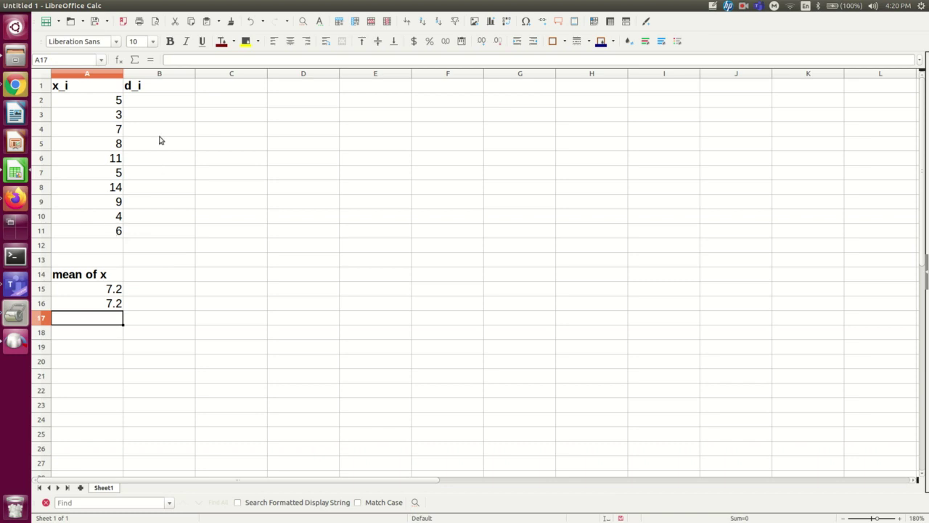
Label C14 'standard deviation' and enter =stdev(A2:A11) in C15, giving 3.39280284.
{"action": "left_click", "coordinate": [103, 106]}
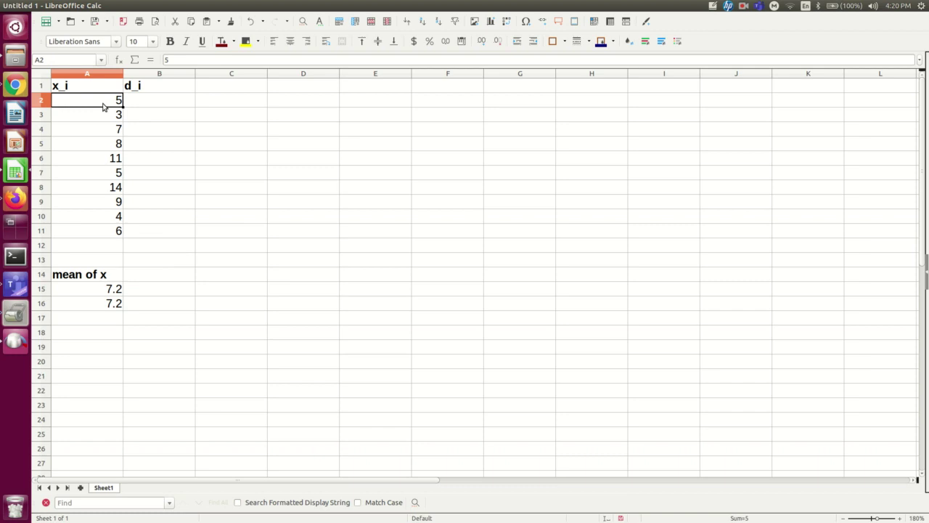
{"action": "left_click", "coordinate": [214, 277]}
{"action": "type", "text": "standard deviation"}
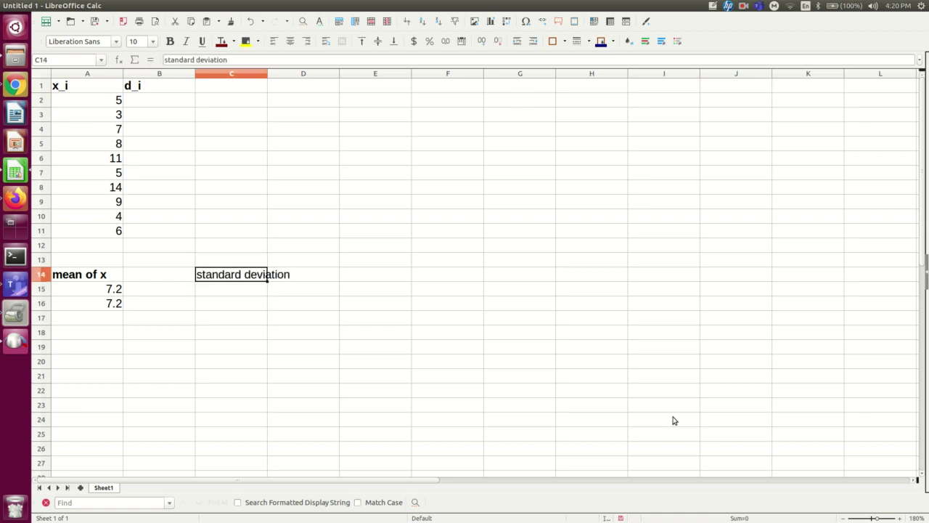
{"action": "key", "text": "Return"}
{"action": "type", "text": "=std"}
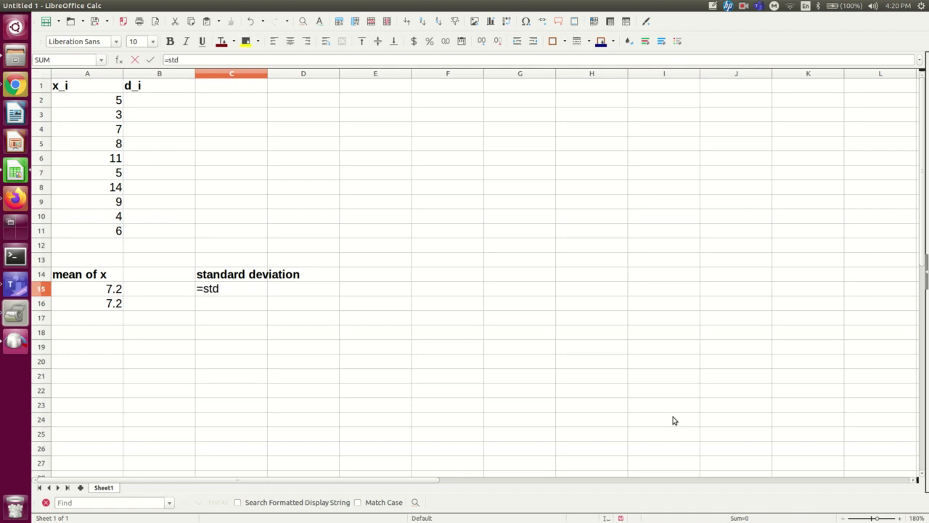
{"action": "type", "text": "ev("}
{"action": "left_click_drag", "start_coordinate": [116, 99], "coordinate": [100, 228]}
{"action": "key", "text": "Return"}
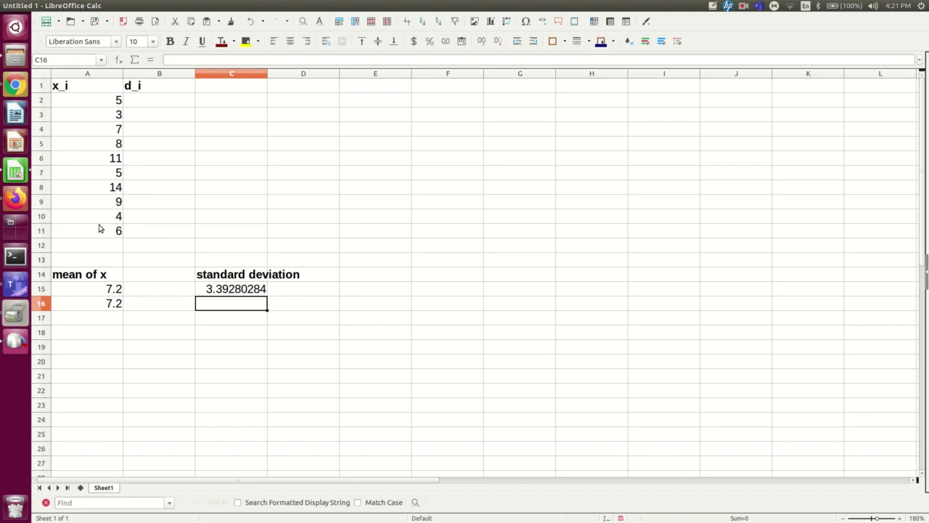
Check the formulas in C15, A15 and A16.
{"action": "left_click", "coordinate": [244, 291]}
{"action": "left_click", "coordinate": [98, 294]}
{"action": "left_click", "coordinate": [103, 304]}
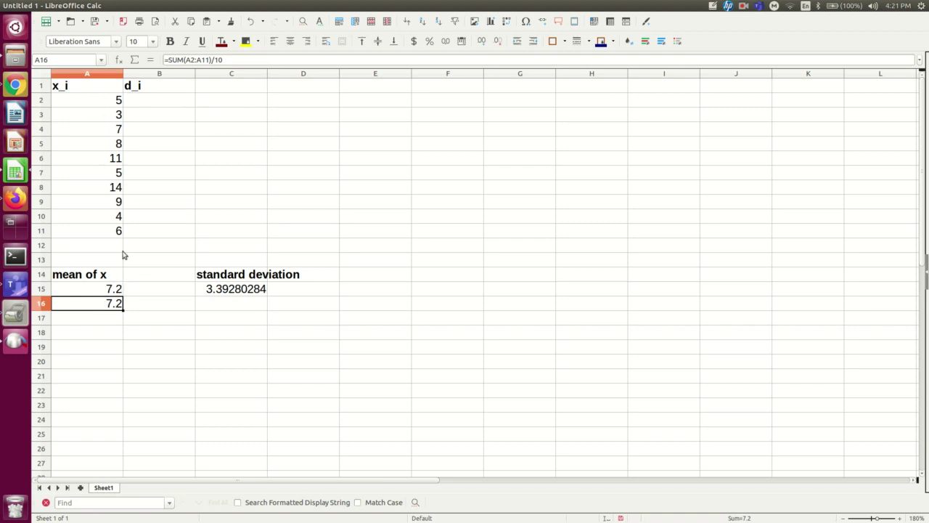
Enter =A2-A16 in B2 for the first deviation, -2.2.
{"action": "left_click", "coordinate": [115, 103]}
{"action": "left_click", "coordinate": [157, 101]}
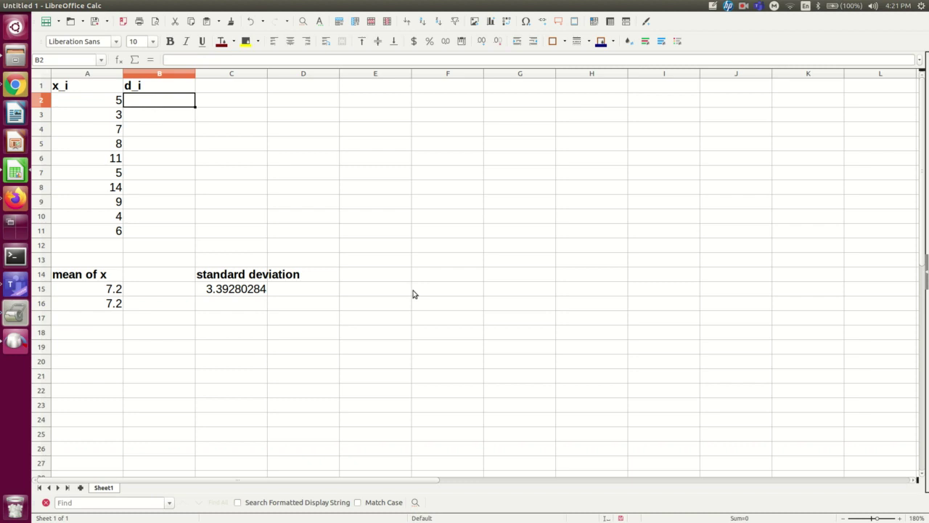
{"action": "type", "text": "="}
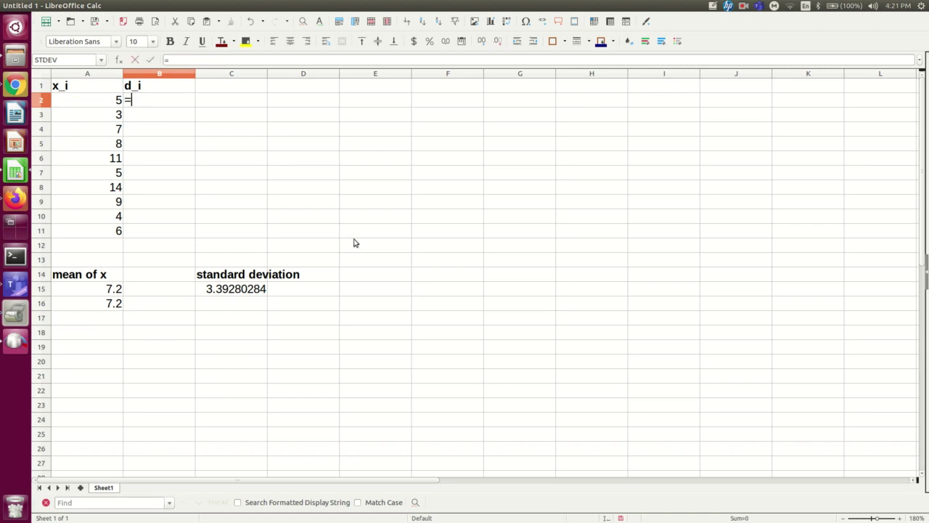
{"action": "left_click_drag", "start_coordinate": [100, 103], "coordinate": [74, 100]}
{"action": "type", "text": "-"}
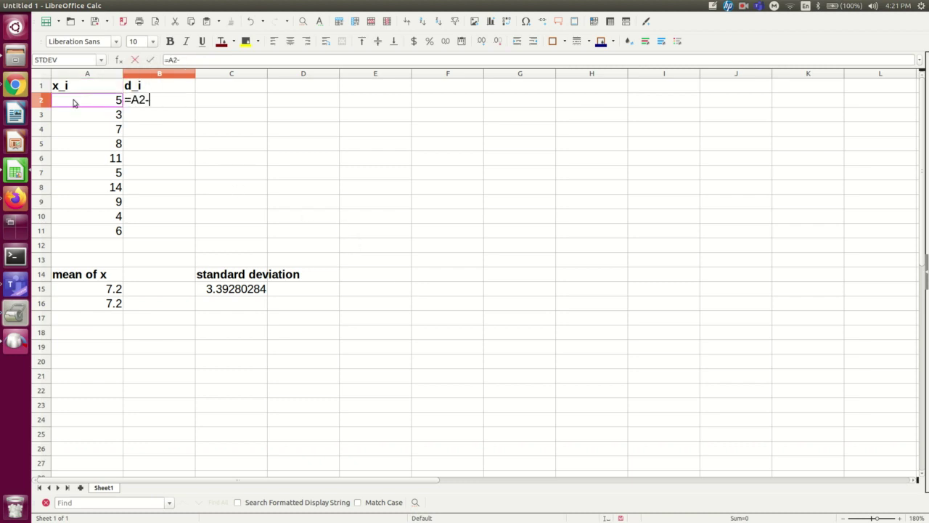
{"action": "left_click", "coordinate": [93, 292]}
{"action": "key", "text": "Return"}
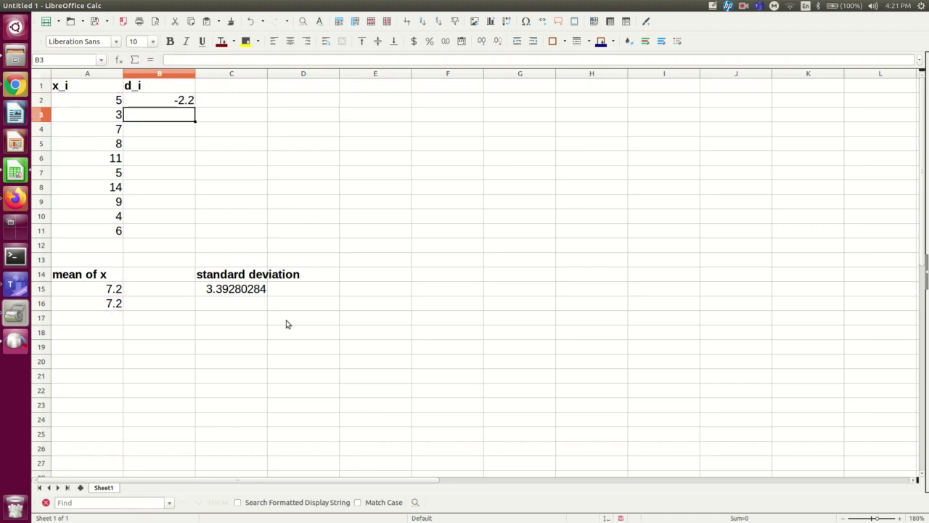
{"action": "left_click", "coordinate": [179, 102]}
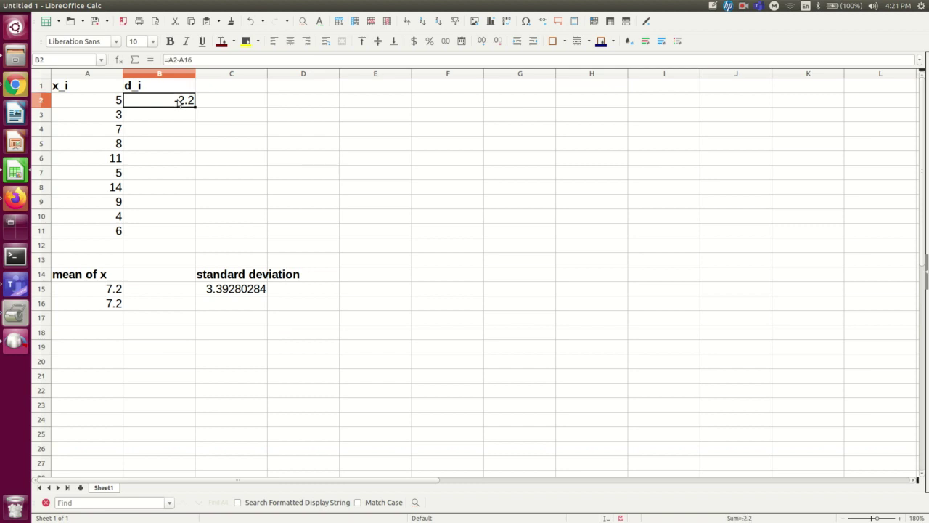
Paste the deviation formula into B3:B11 and compare B3 with A3 and A16.
{"action": "left_click_drag", "start_coordinate": [172, 119], "coordinate": [173, 232]}
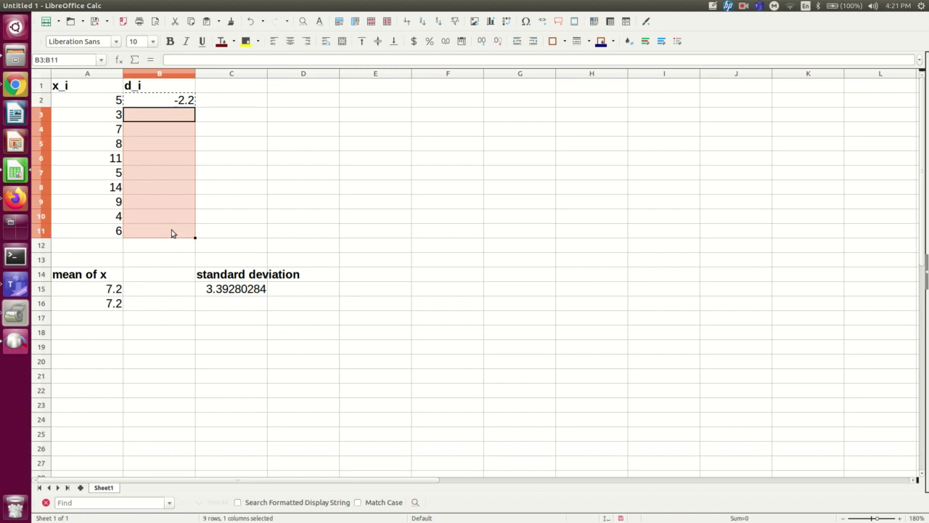
{"action": "key", "text": "ctrl+v"}
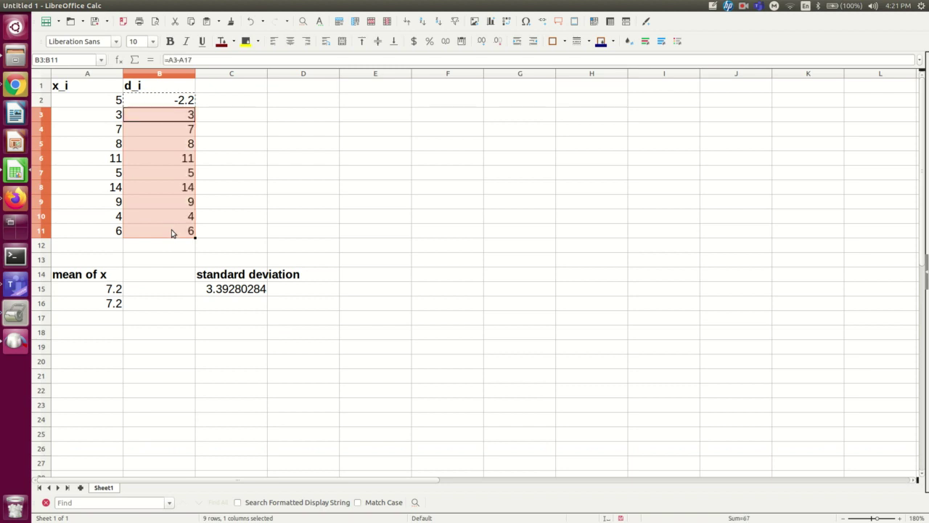
{"action": "left_click", "coordinate": [158, 118]}
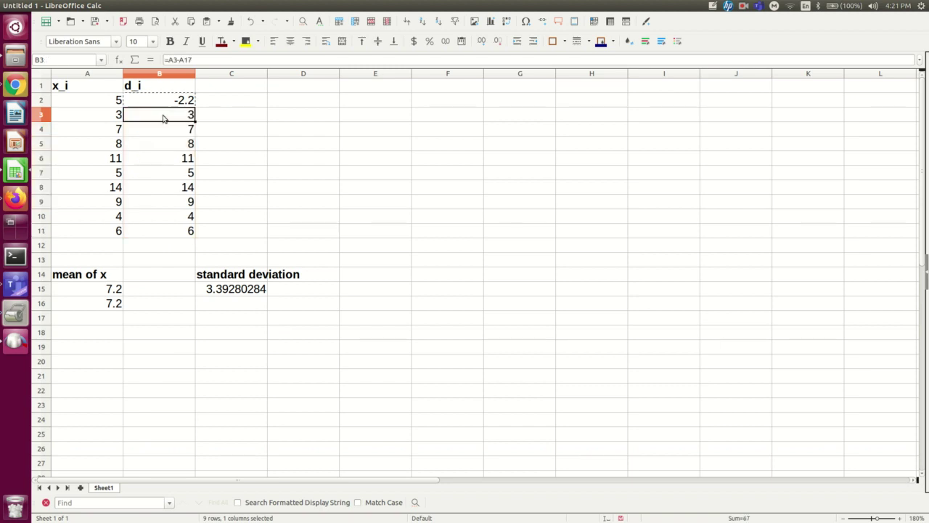
{"action": "left_click", "coordinate": [114, 118]}
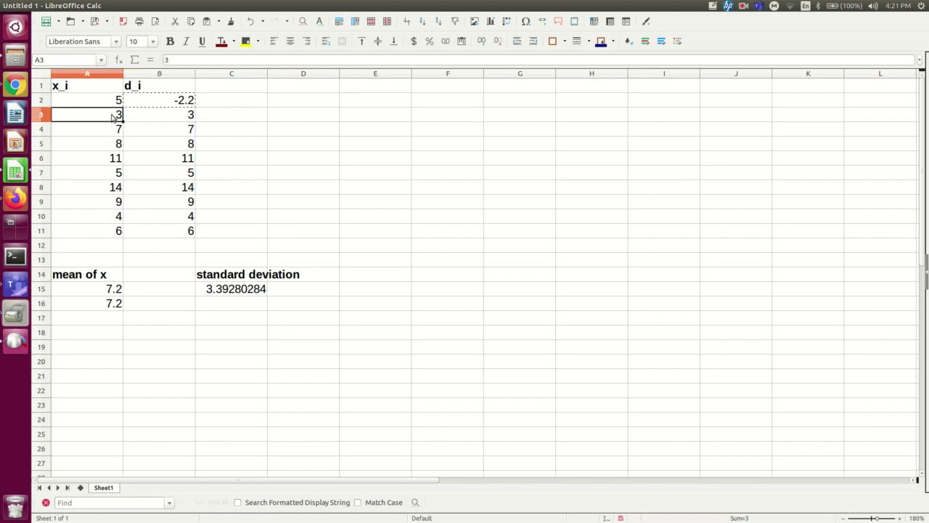
{"action": "left_click", "coordinate": [110, 305]}
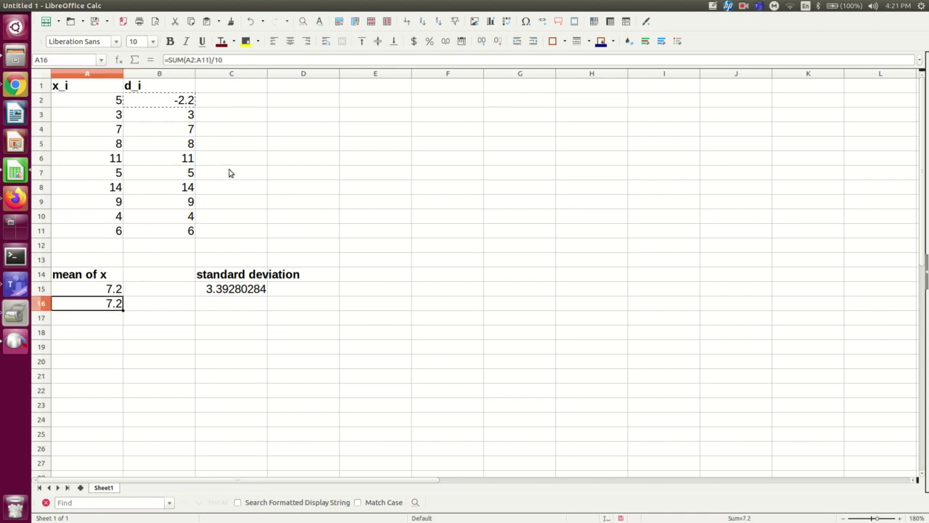
{"action": "left_click", "coordinate": [192, 118]}
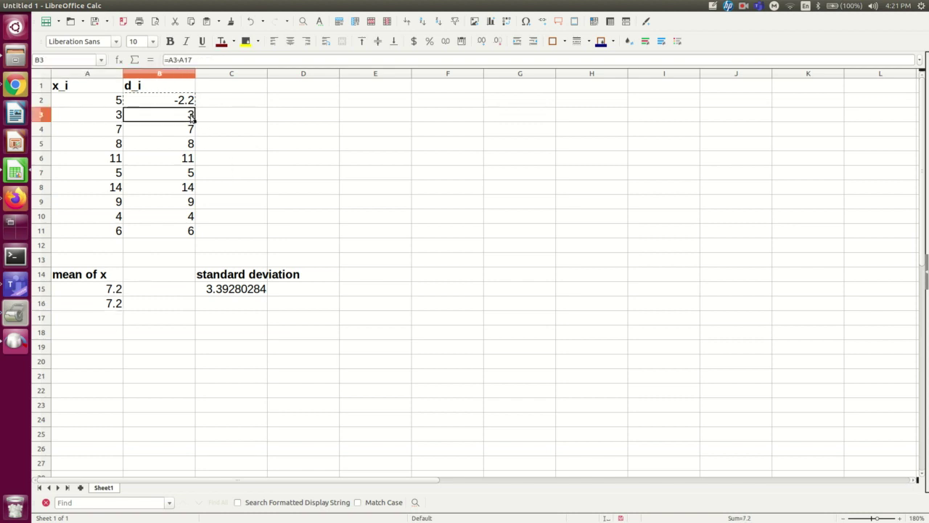
Inspect B3's drifted formula =A3-A17 in the formula bar, leaving it unchanged.
{"action": "left_click", "coordinate": [199, 60]}
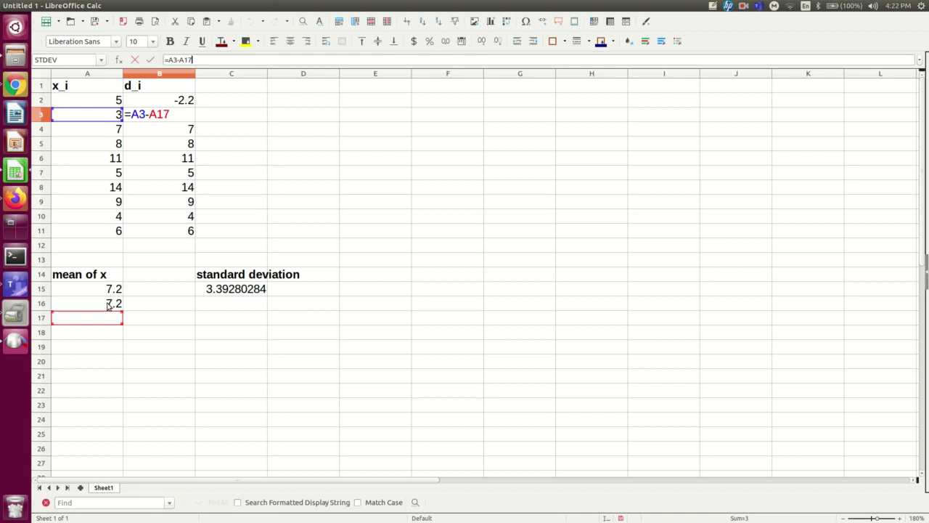
{"action": "key", "text": "Return"}
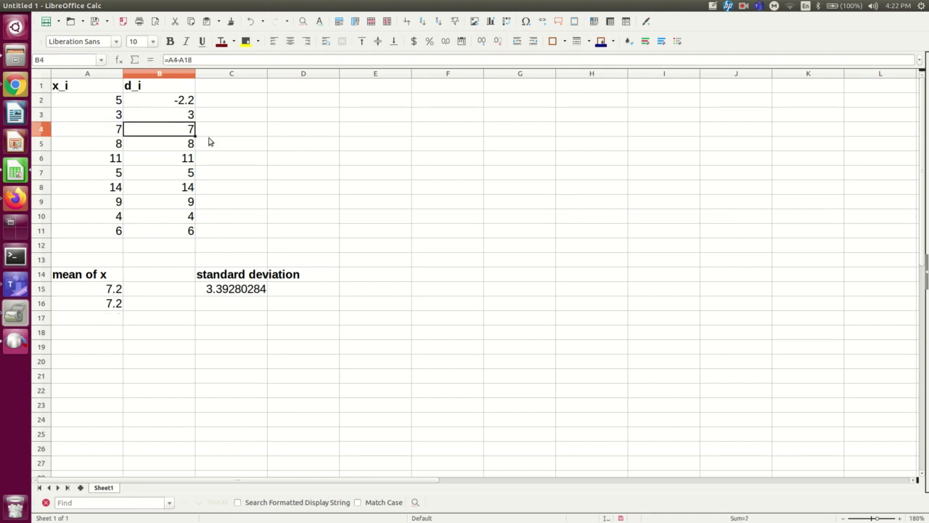
{"action": "left_click", "coordinate": [175, 116]}
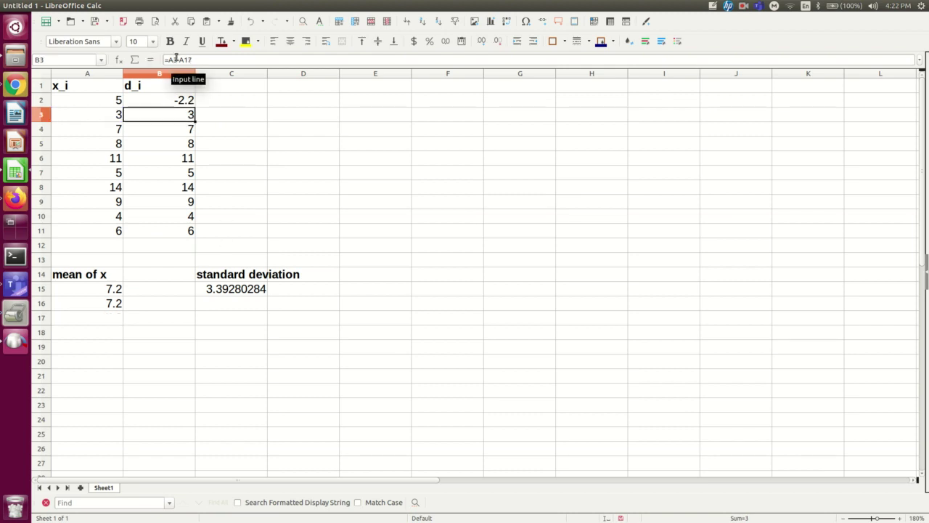
{"action": "double_click", "coordinate": [173, 59]}
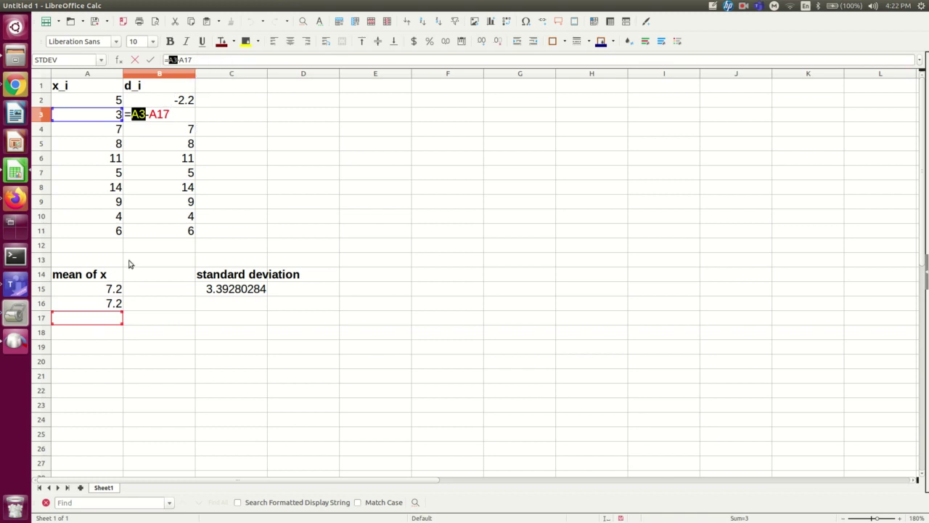
{"action": "key", "text": "Return"}
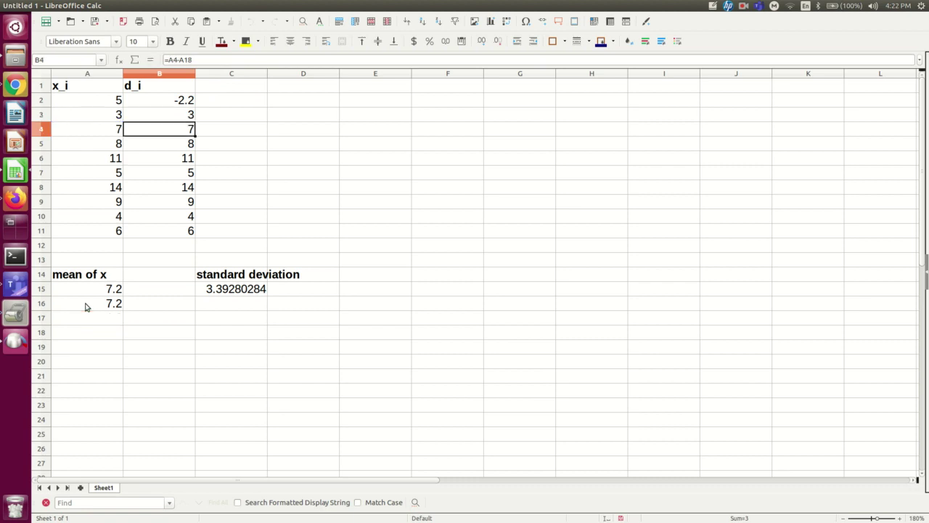
Change B2's formula to =A2-A$16 to anchor the mean's row.
{"action": "left_click", "coordinate": [176, 104]}
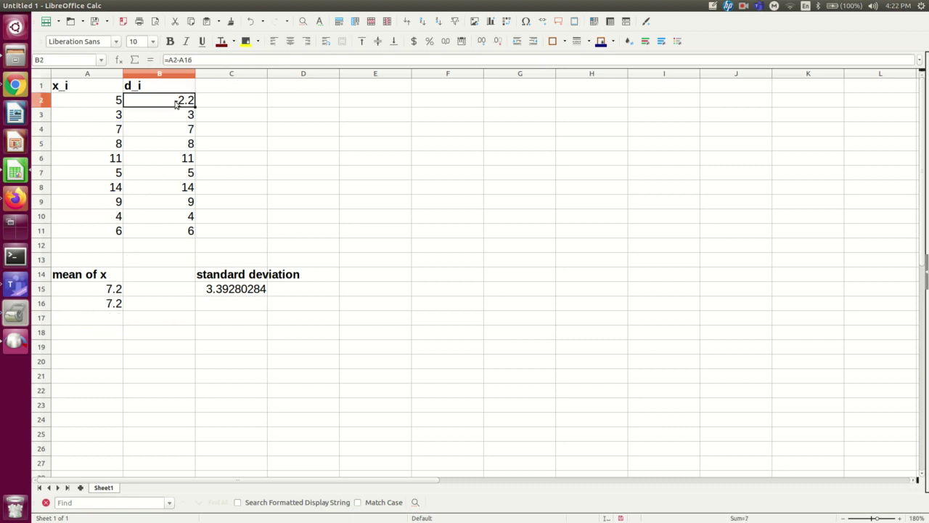
{"action": "left_click", "coordinate": [181, 60]}
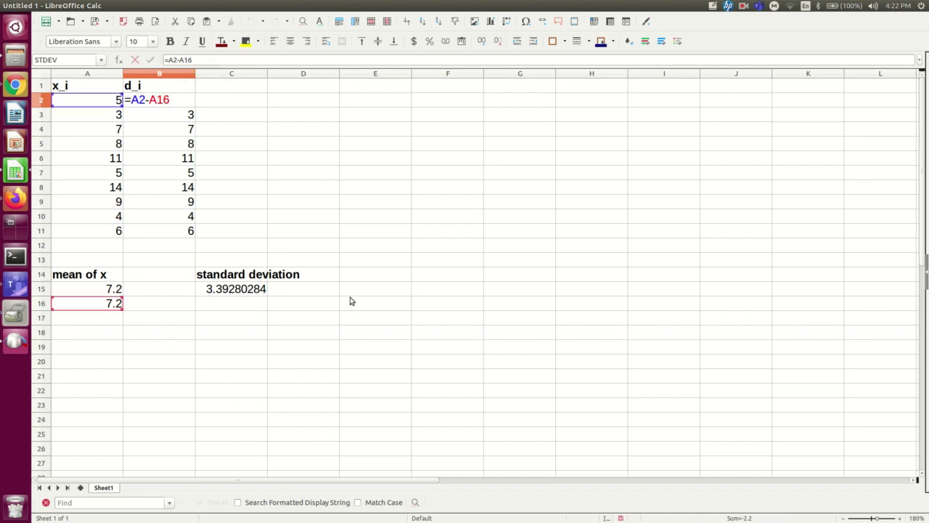
{"action": "type", "text": "$"}
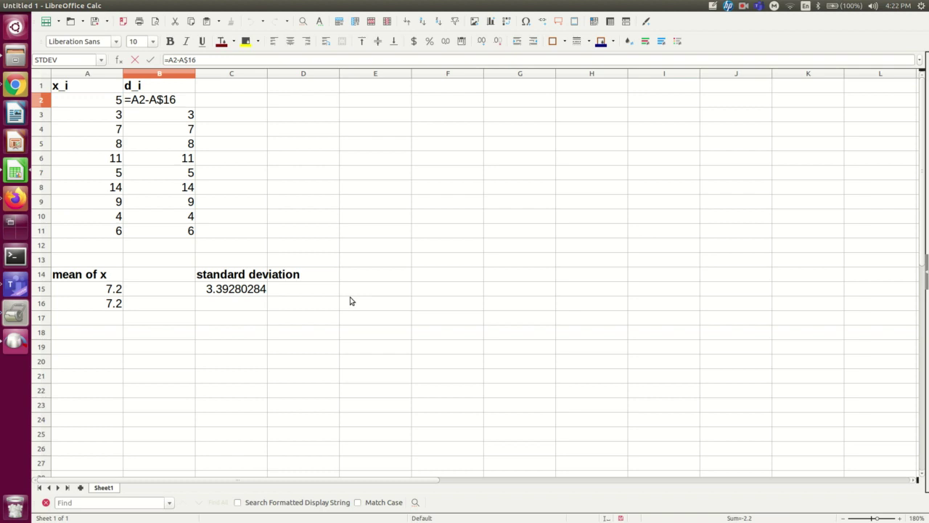
{"action": "key", "text": "Return"}
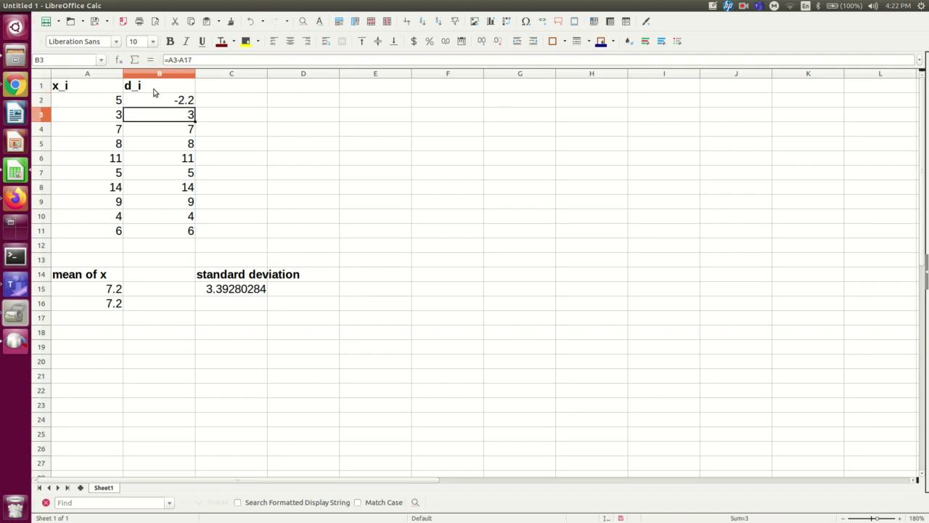
Copy the corrected B2 formula into B3:B11 and step through the resulting deviations.
{"action": "left_click", "coordinate": [180, 99]}
{"action": "key", "text": "ctrl+c"}
{"action": "left_click_drag", "start_coordinate": [181, 114], "coordinate": [182, 239]}
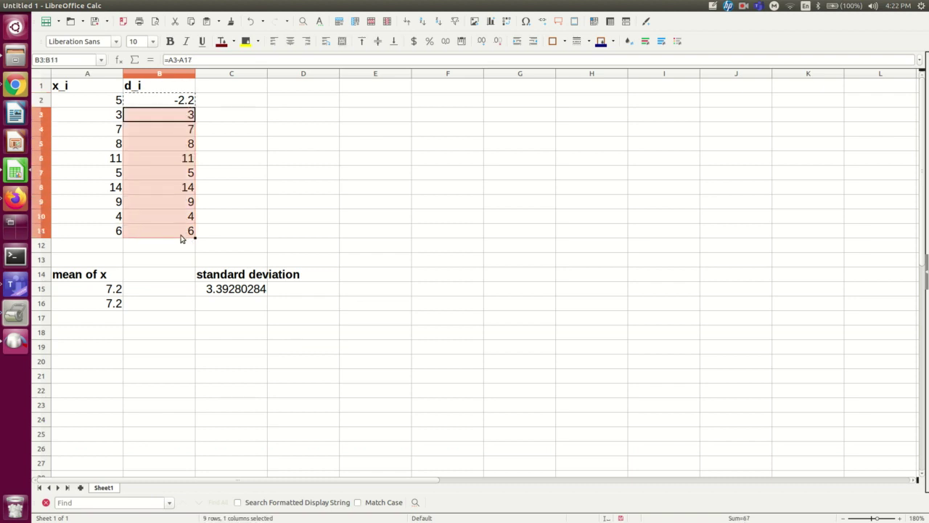
{"action": "key", "text": "ctrl+v"}
{"action": "left_click", "coordinate": [181, 215]}
{"action": "left_click", "coordinate": [180, 110]}
{"action": "key", "text": "Down"}
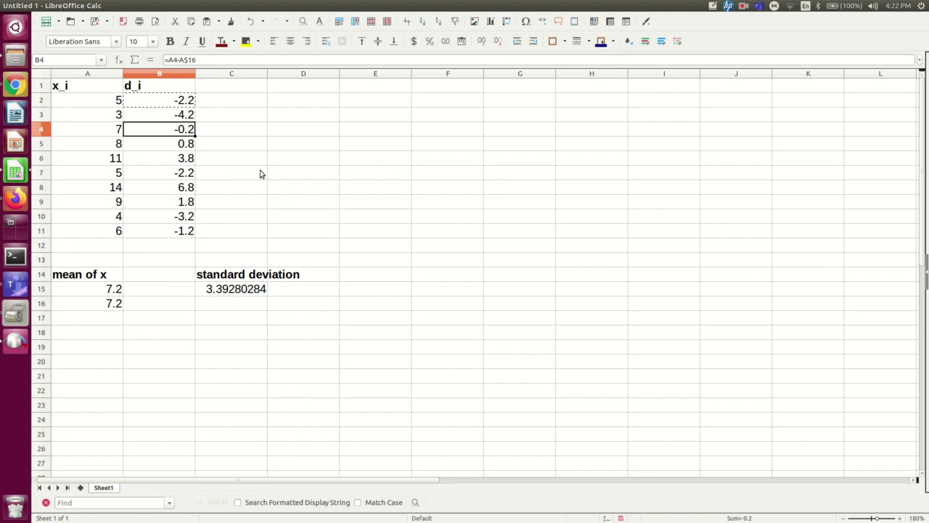
{"action": "key", "text": "Down"}
{"action": "key", "text": "Down"}
{"action": "key", "text": "Down"}
{"action": "key", "text": "Down"}
{"action": "key", "text": "Down"}
{"action": "key", "text": "Down"}
{"action": "key", "text": "Down"}
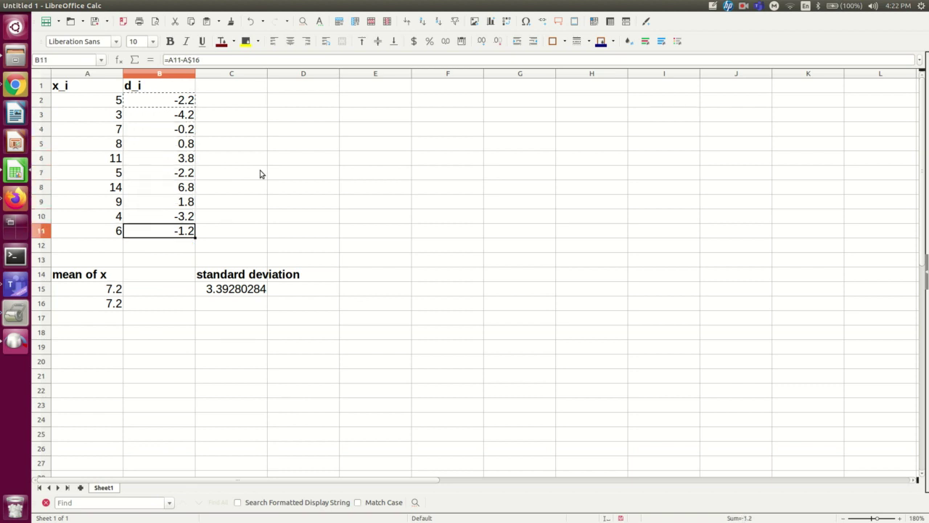
{"action": "left_click", "coordinate": [178, 106]}
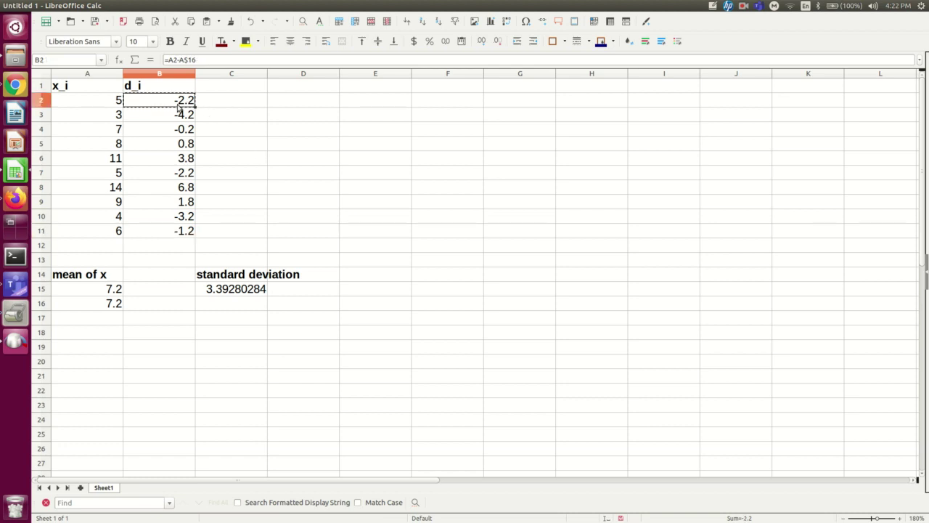
Paste B2's formula into C2 to see its references shift, then delete it.
{"action": "left_click", "coordinate": [223, 108]}
{"action": "key", "text": "ctrl+v"}
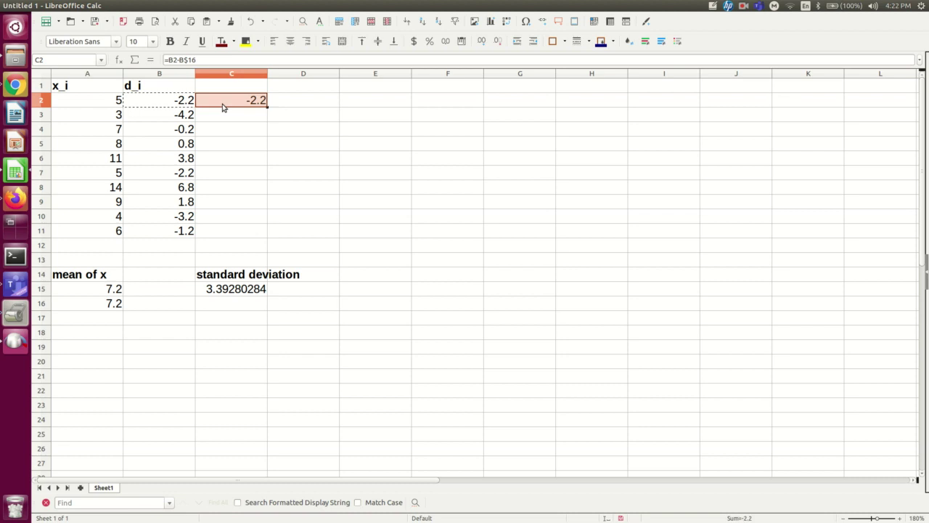
{"action": "left_click", "coordinate": [194, 62]}
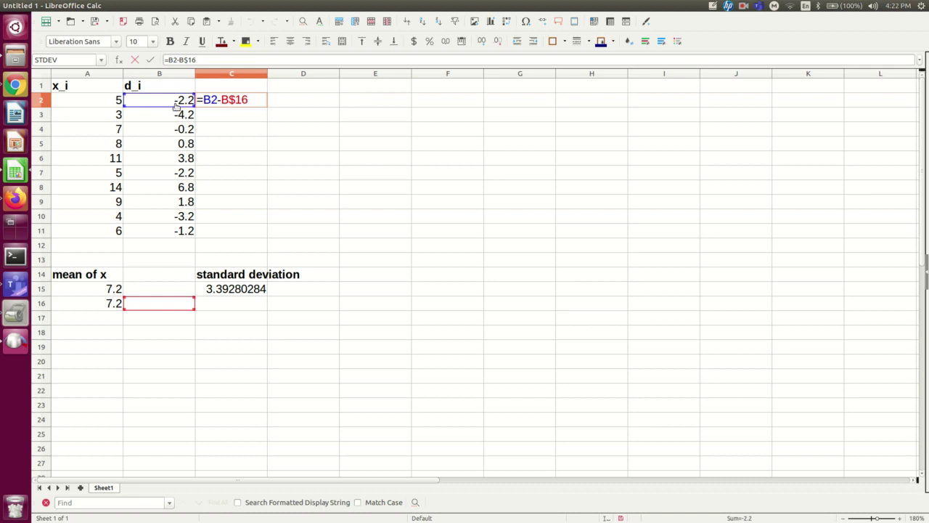
{"action": "key", "text": "Return"}
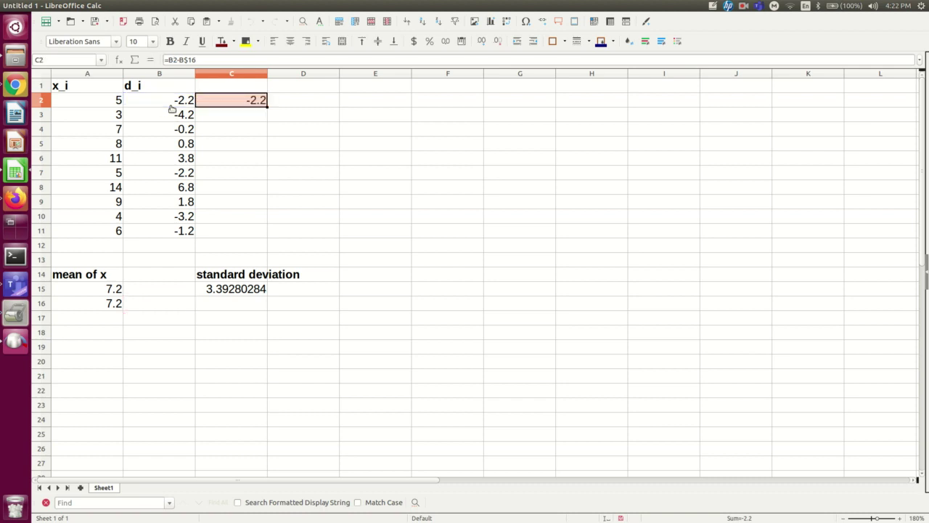
{"action": "left_click", "coordinate": [218, 99]}
{"action": "key", "text": "Delete"}
Change B2's formula to =$A2-A$16 to lock the x column.
{"action": "left_click", "coordinate": [184, 103]}
{"action": "left_click", "coordinate": [170, 61]}
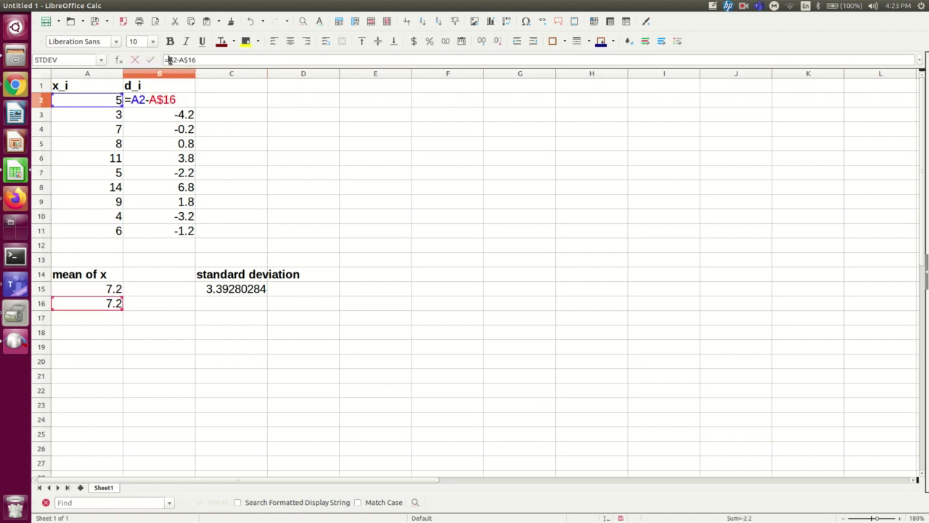
{"action": "type", "text": "$"}
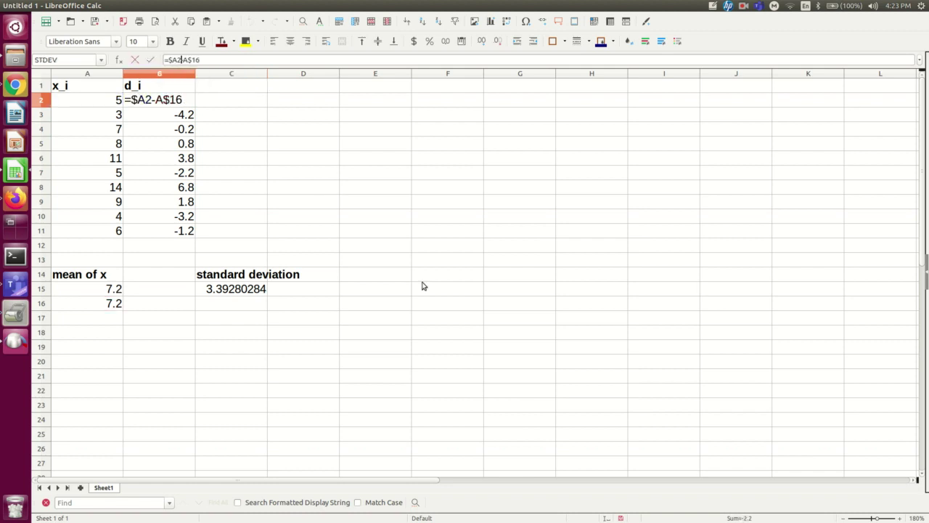
{"action": "key", "text": "Return"}
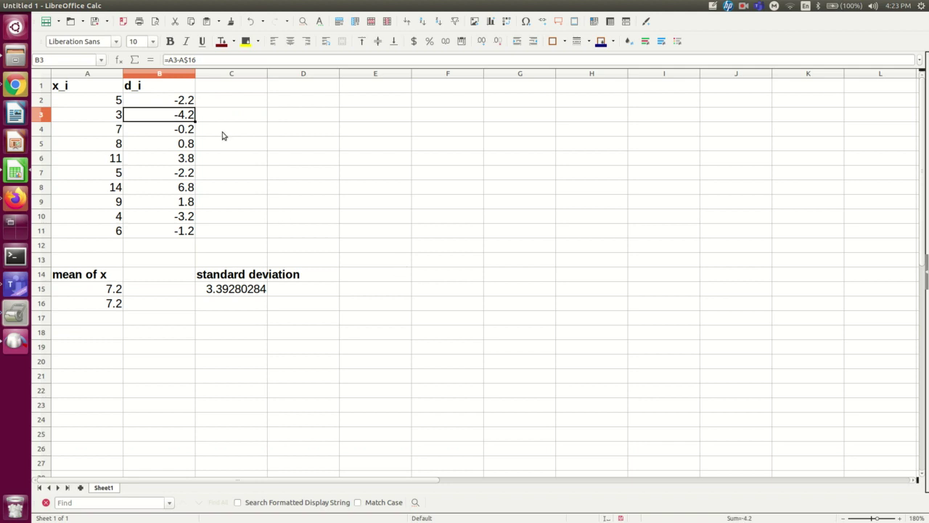
Copy the new B2 formula into C2 to inspect its references, then cancel the edit.
{"action": "left_click", "coordinate": [191, 104]}
{"action": "key", "text": "ctrl+c"}
{"action": "left_click", "coordinate": [233, 101]}
{"action": "key", "text": "ctrl+v"}
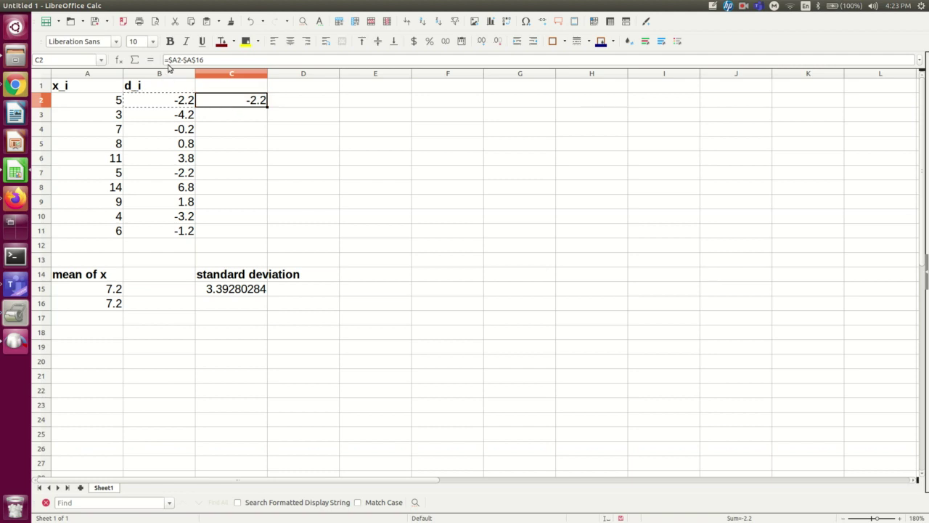
{"action": "left_click", "coordinate": [168, 61]}
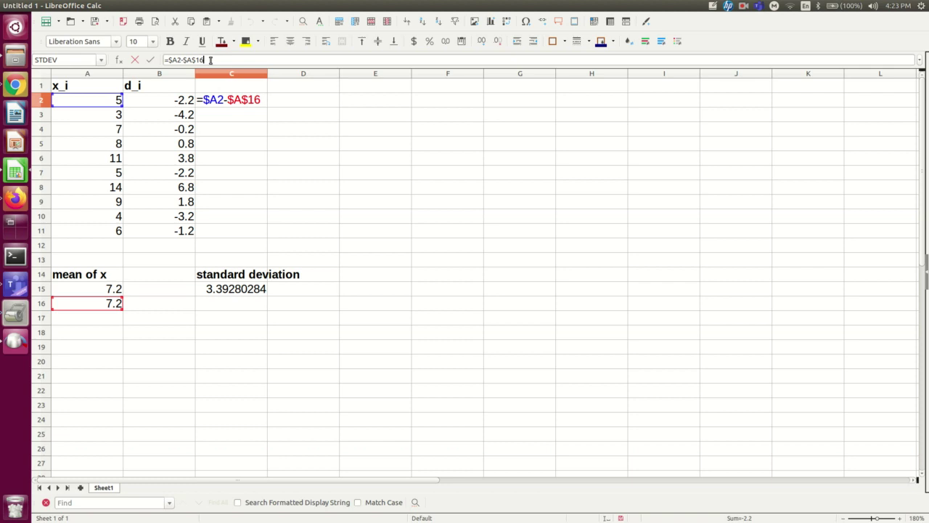
{"action": "key", "text": "BackSpace"}
{"action": "key", "text": "Escape"}
{"action": "key", "text": "Down"}
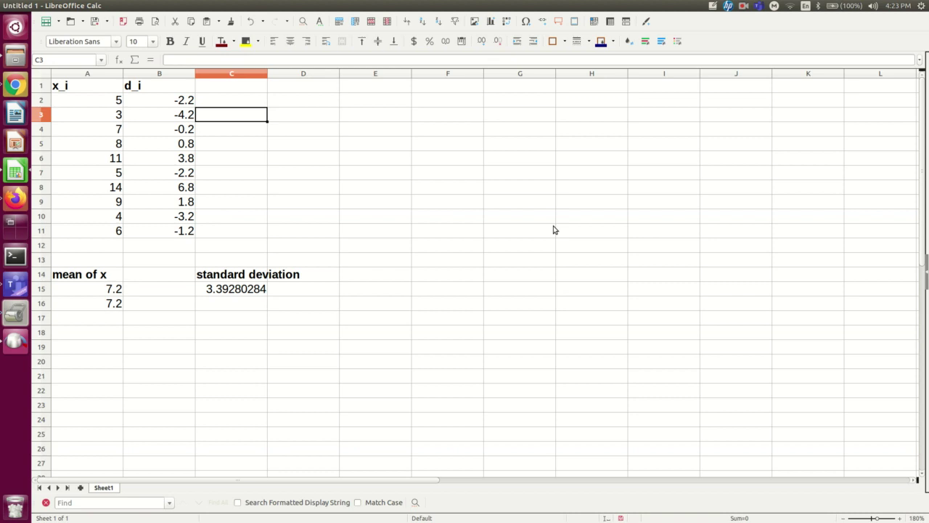
Check C15's STDEV(A2:A11) formula without changing it.
{"action": "left_click", "coordinate": [249, 290]}
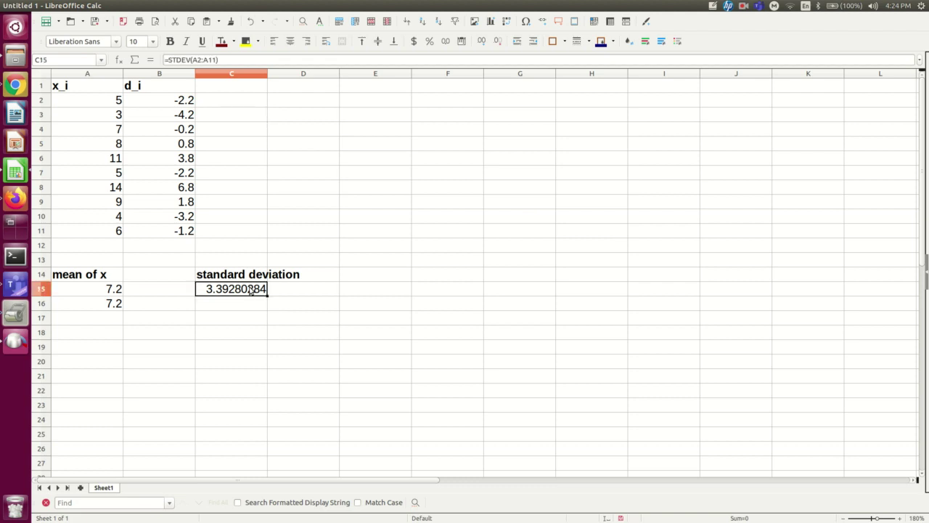
{"action": "left_click", "coordinate": [169, 61]}
{"action": "left_click_drag", "start_coordinate": [169, 61], "coordinate": [229, 61]}
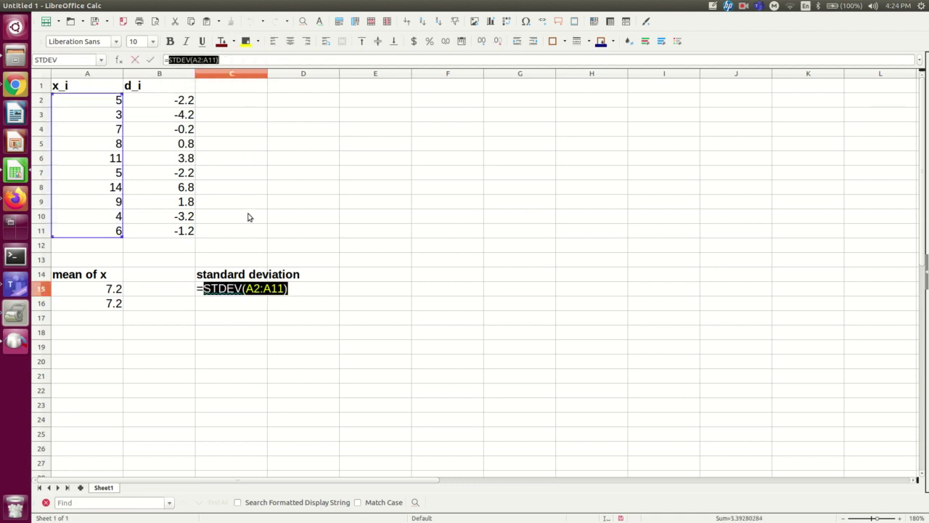
{"action": "key", "text": "Return"}
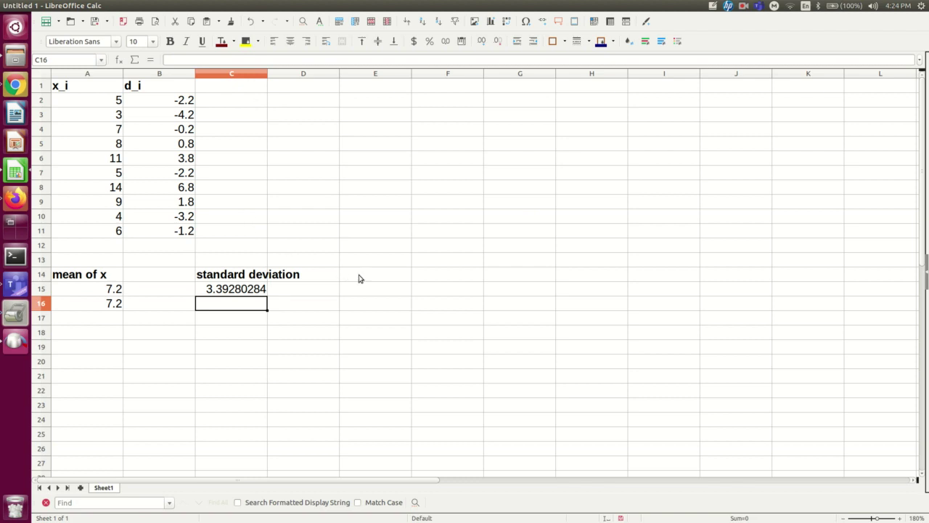
Enter 'allowed to use' in F14 with +-/*, sum and exponentiation (^) listed beneath.
{"action": "left_click", "coordinate": [435, 279]}
{"action": "type", "text": "allowed to use"}
{"action": "key", "text": "Return"}
{"action": "type", "text": "'"}
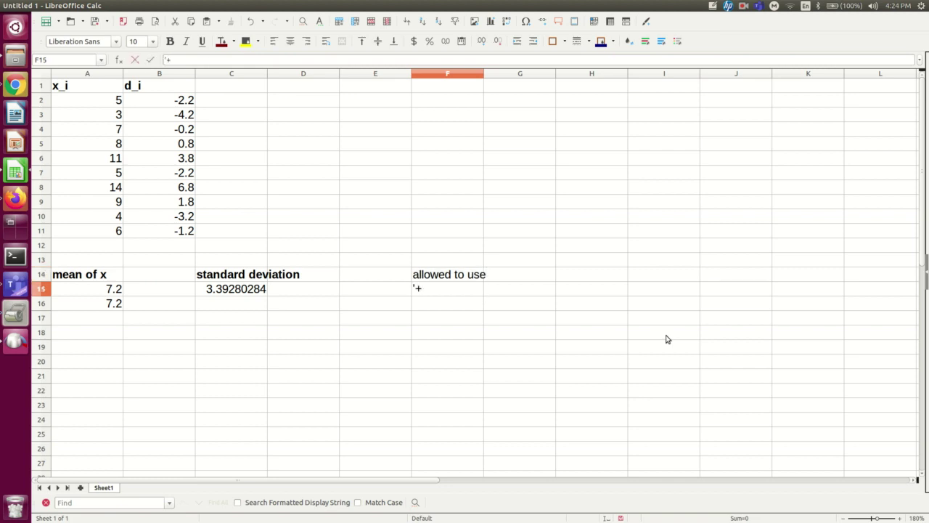
{"action": "type", "text": "+-/*"}
{"action": "key", "text": "Return"}
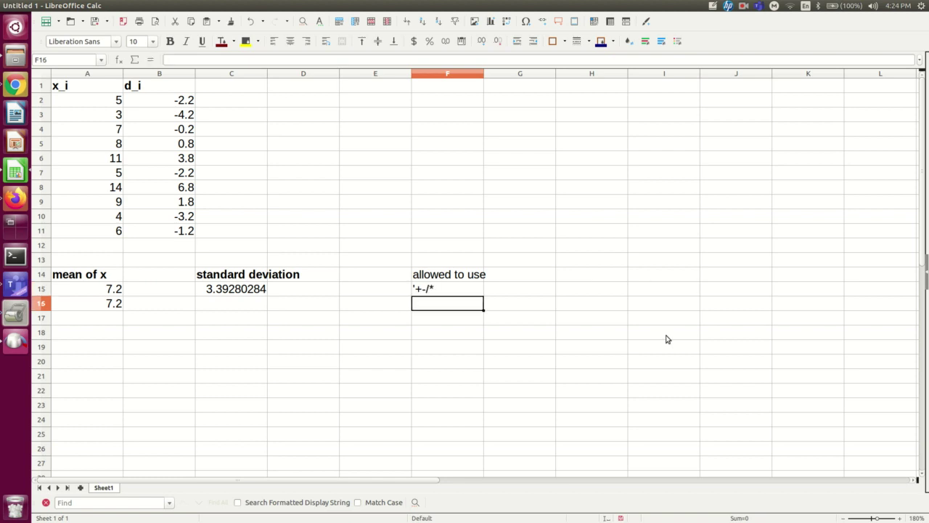
{"action": "type", "text": "sum"}
{"action": "key", "text": "Return"}
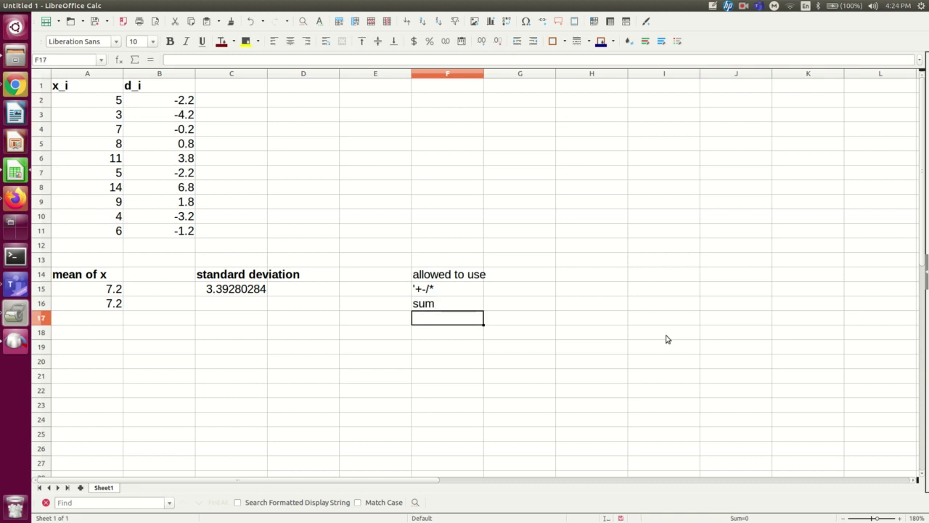
{"action": "type", "text": "expon"}
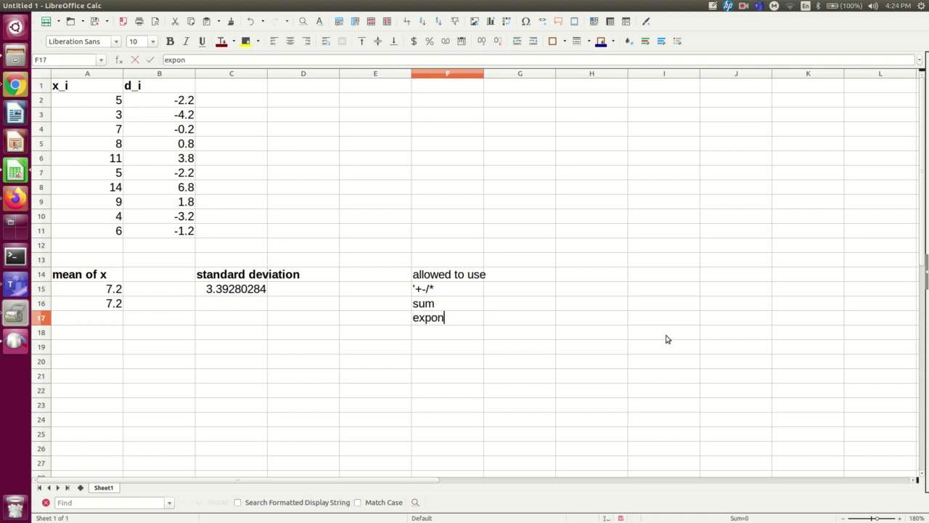
{"action": "type", "text": "entiation (^)"}
{"action": "key", "text": "Return"}
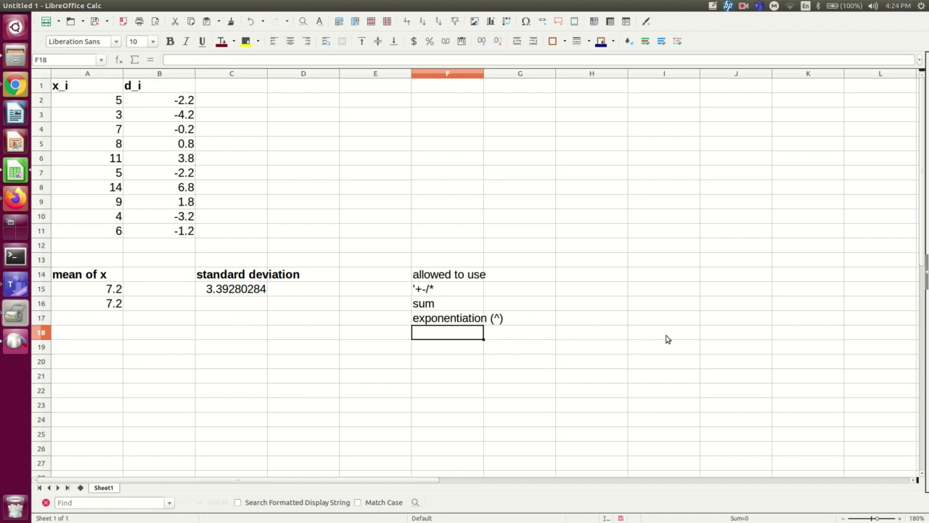
Enter 16 in F3 and =sqrt(F3) in G3, showing its square root, 4.
{"action": "left_click", "coordinate": [476, 114]}
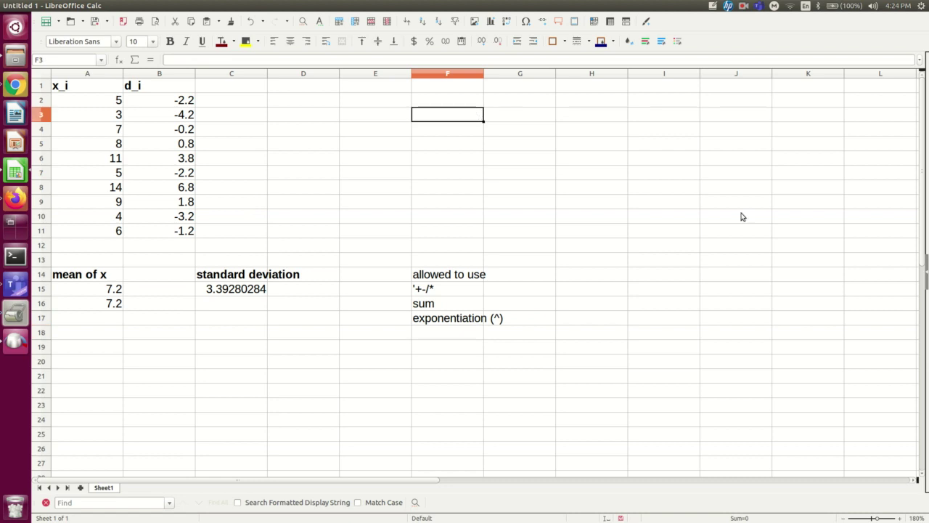
{"action": "type", "text": "16"}
{"action": "key", "text": "Return"}
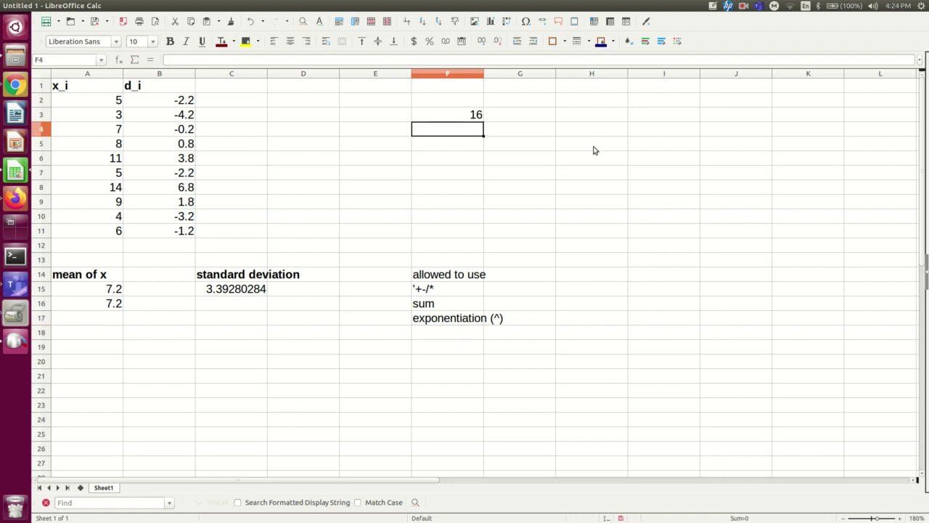
{"action": "left_click", "coordinate": [542, 117]}
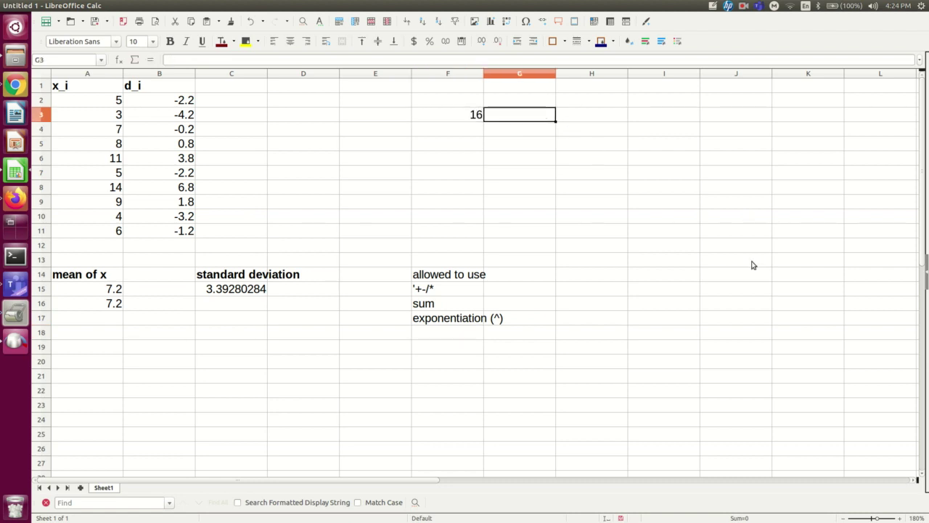
{"action": "type", "text": "=sqrt"}
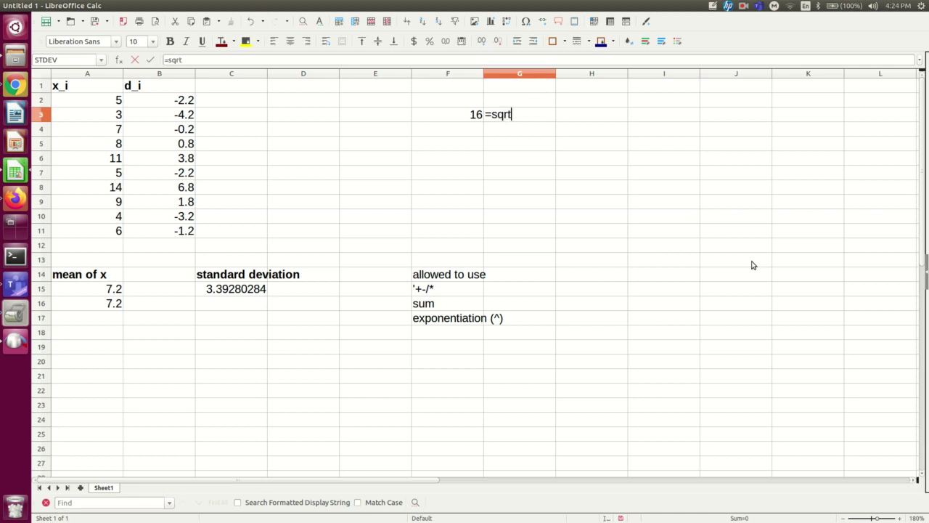
{"action": "type", "text": "("}
{"action": "left_click", "coordinate": [446, 114]}
{"action": "type", "text": ")"}
{"action": "key", "text": "Return"}
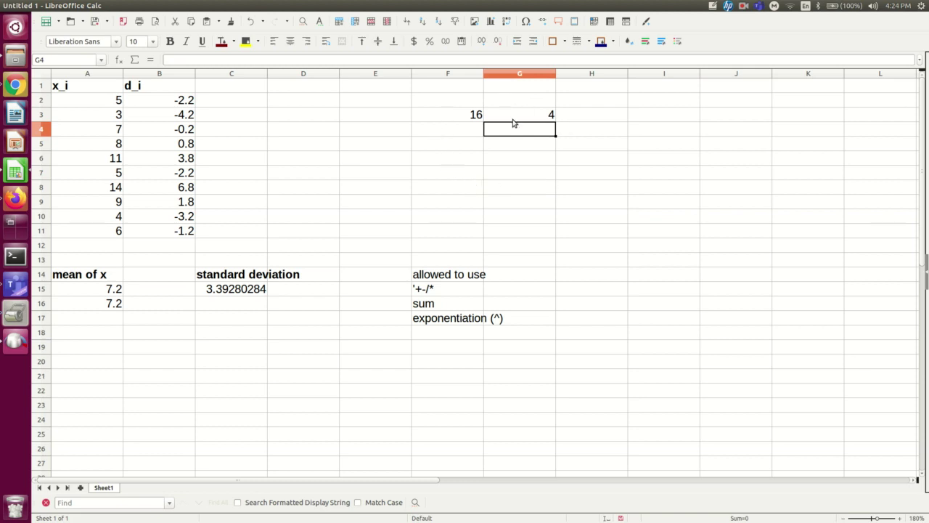
{"action": "left_click", "coordinate": [243, 290]}
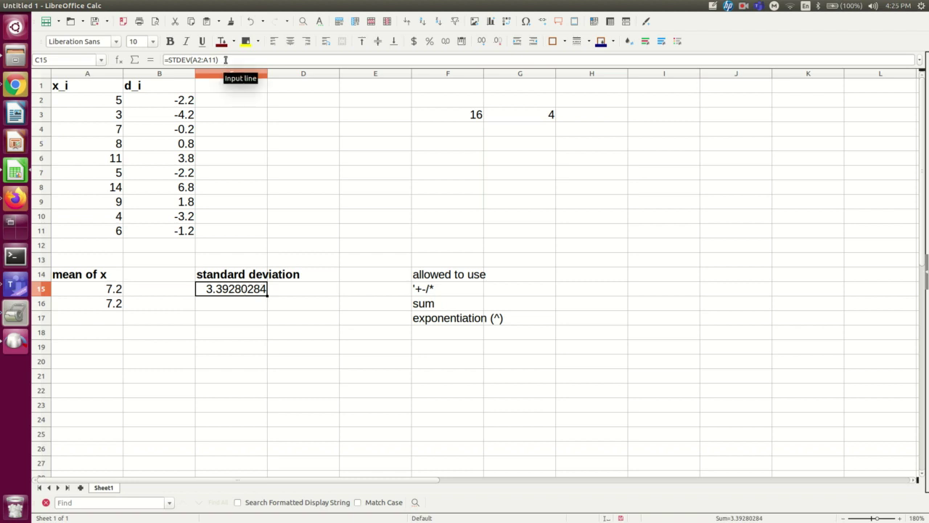
{"action": "left_click_drag", "start_coordinate": [80, 90], "coordinate": [186, 233]}
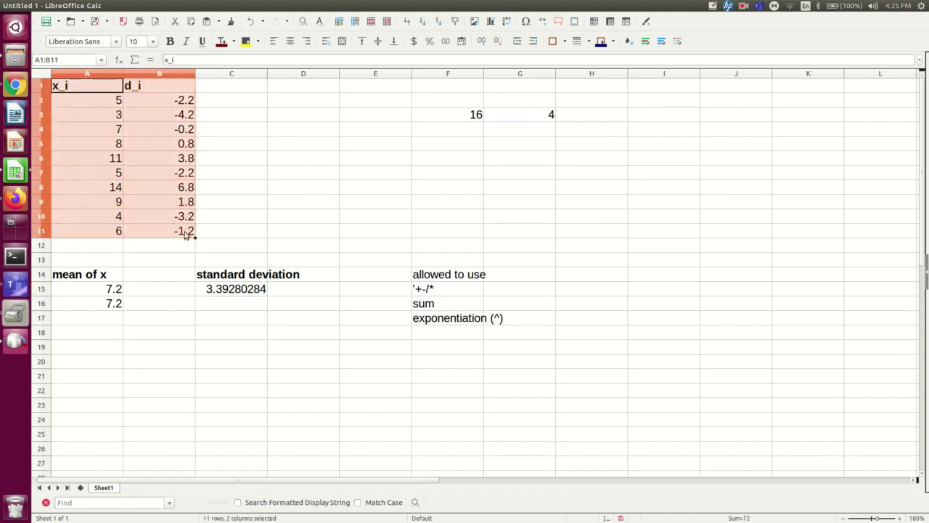